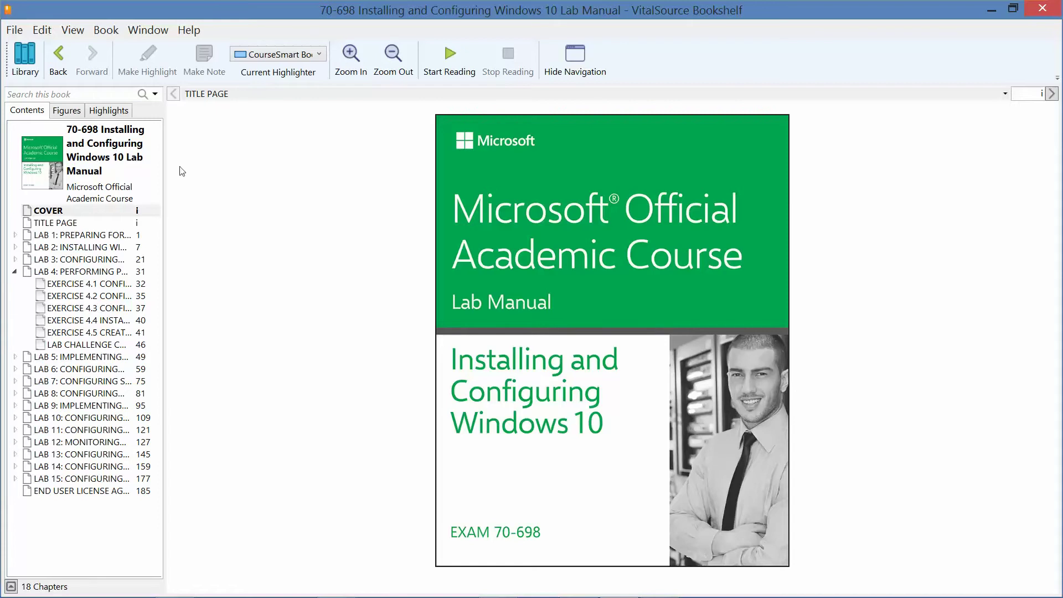
# - Open the Lab 4: Performing Post-Installation Configuration chapter from the Contents pane
pyautogui.click(96, 275)
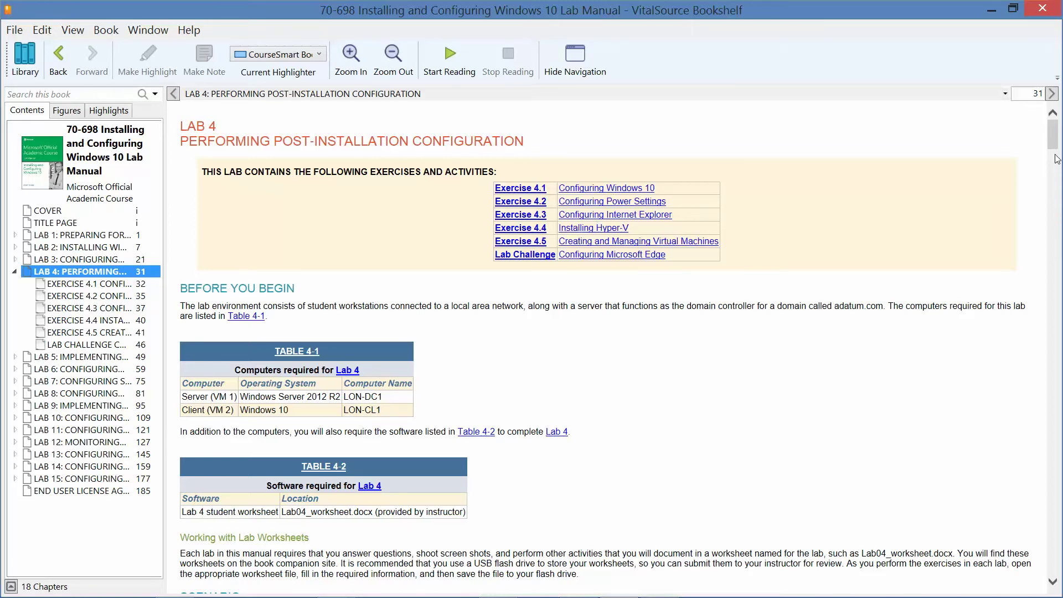
# - Scroll the manual to page 32, Exercise 4.1 Configuring Windows 10
pyautogui.moveTo(1052, 147); pyautogui.dragTo(1052, 186)
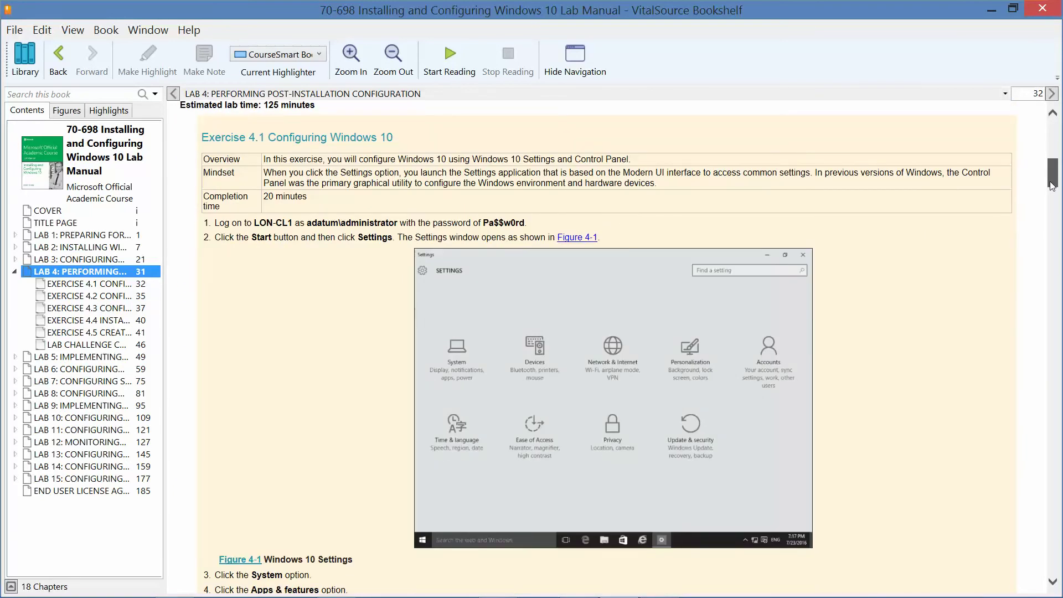
pyautogui.moveTo(1052, 186); pyautogui.dragTo(1052, 190)
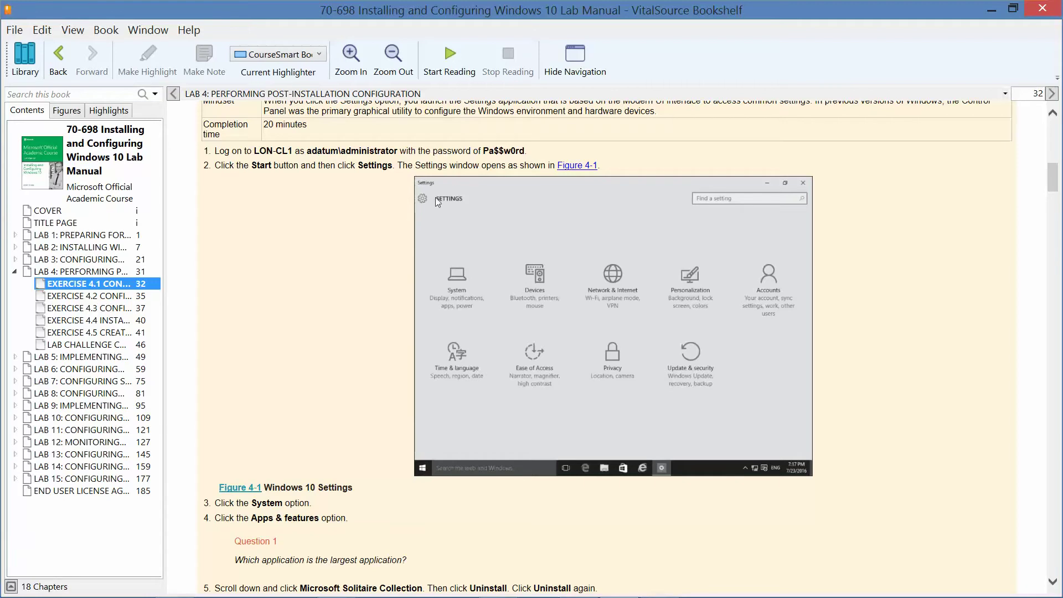
pyautogui.moveTo(418, 592)
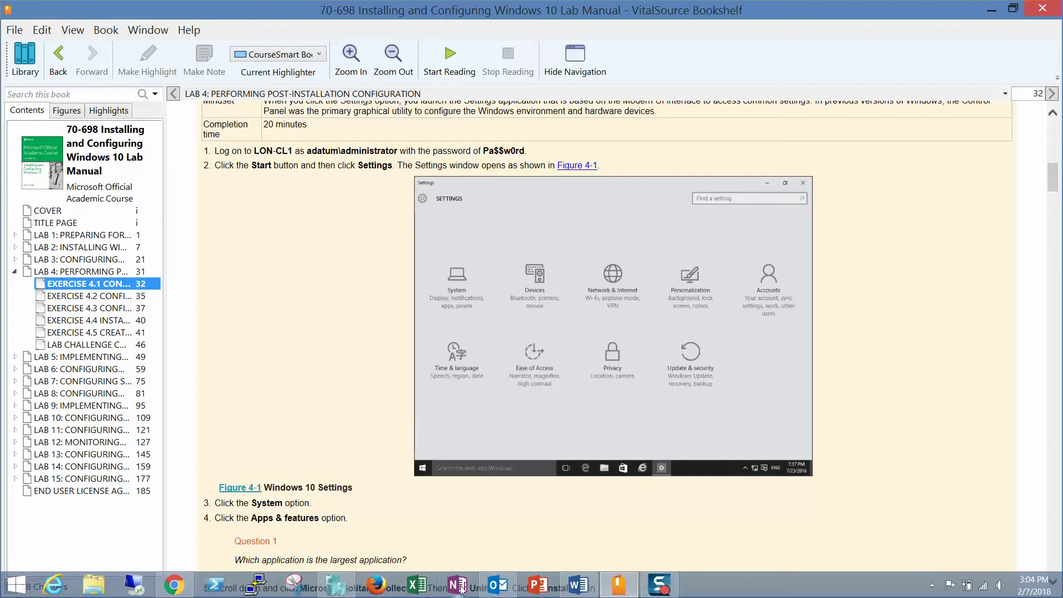
# - Open a connection to LON-DC1 from Hyper-V Manager and start the virtual machine
pyautogui.click(336, 586)
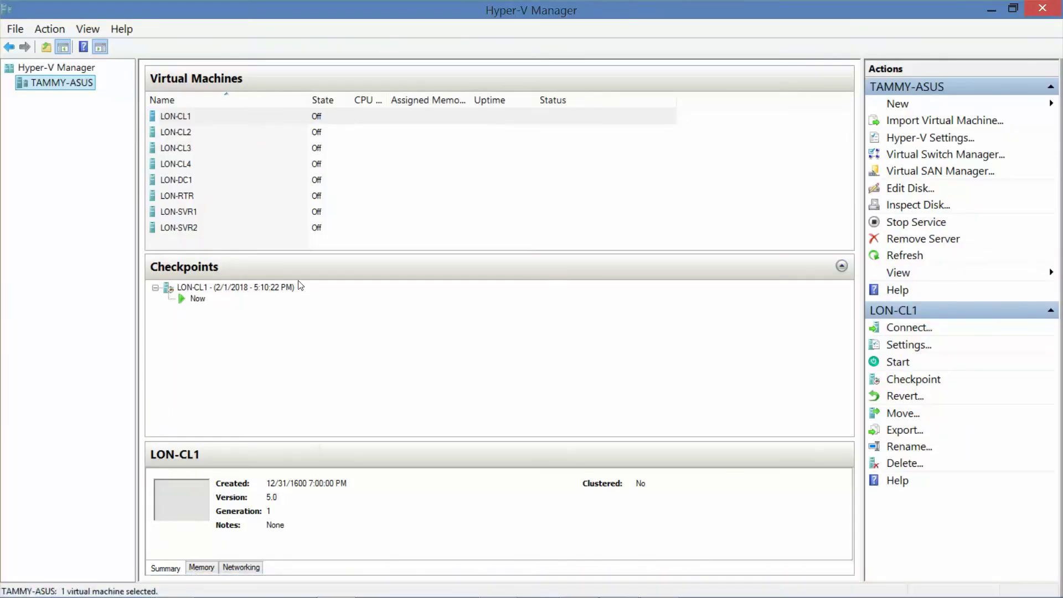
pyautogui.doubleClick(181, 181)
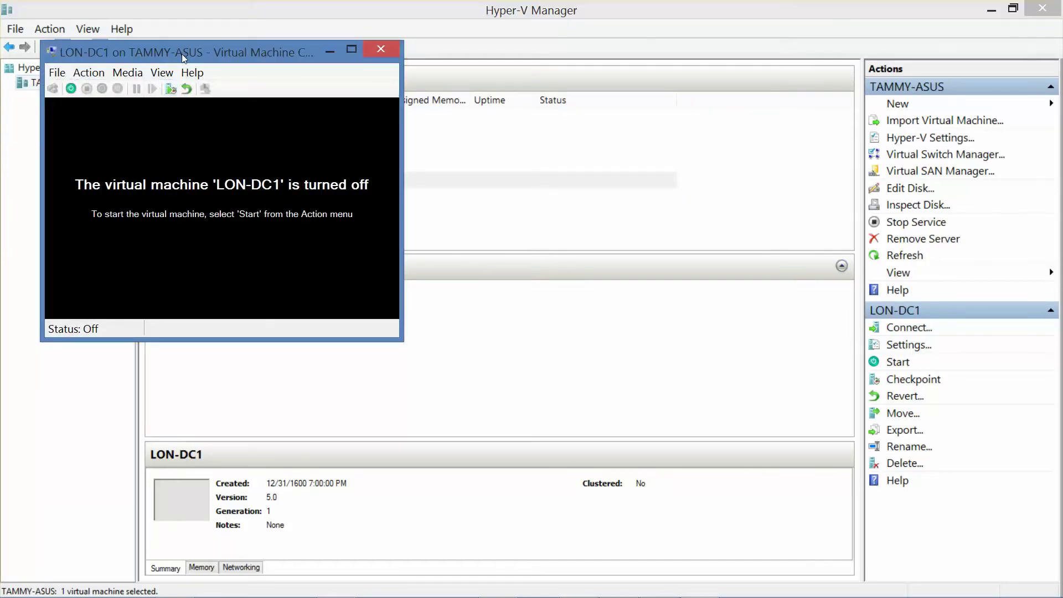
pyautogui.click(71, 88)
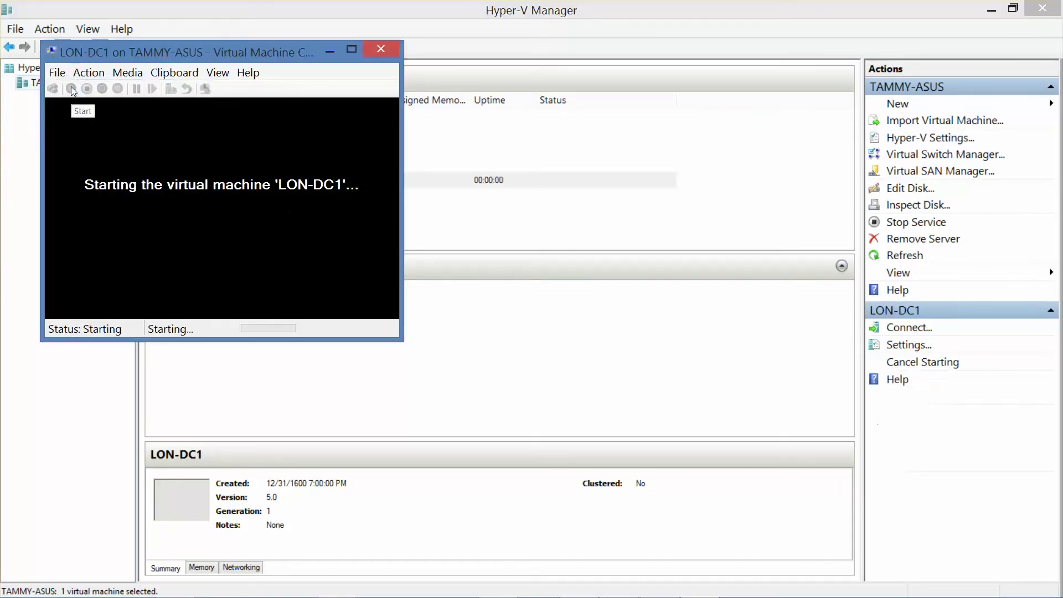
pyautogui.moveTo(209, 54); pyautogui.dragTo(229, 133)
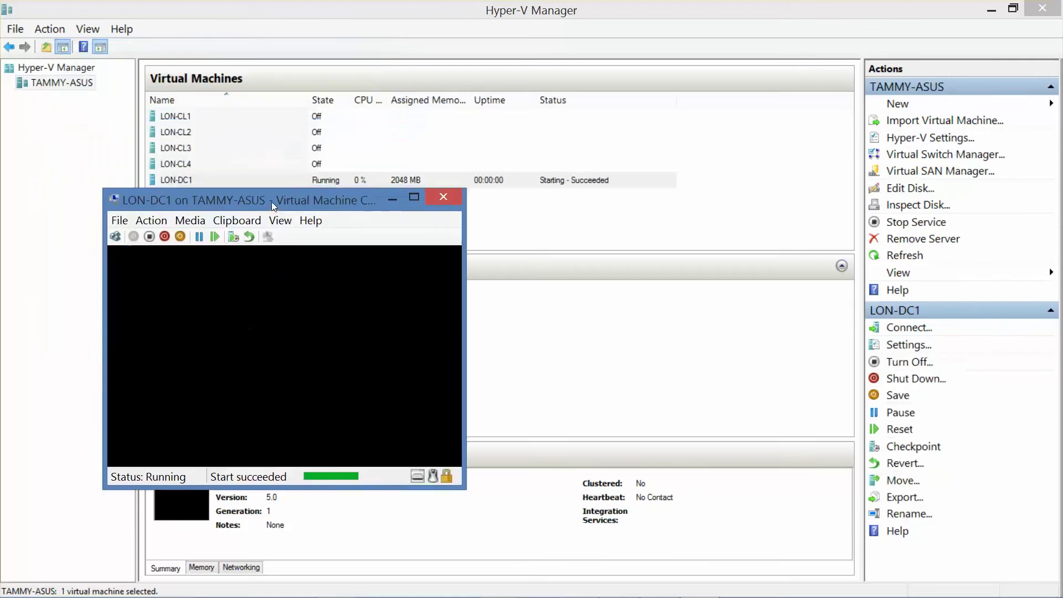
# - Open a connection to LON-CL1 and start the virtual machine
pyautogui.click(187, 116)
pyautogui.doubleClick(188, 116)
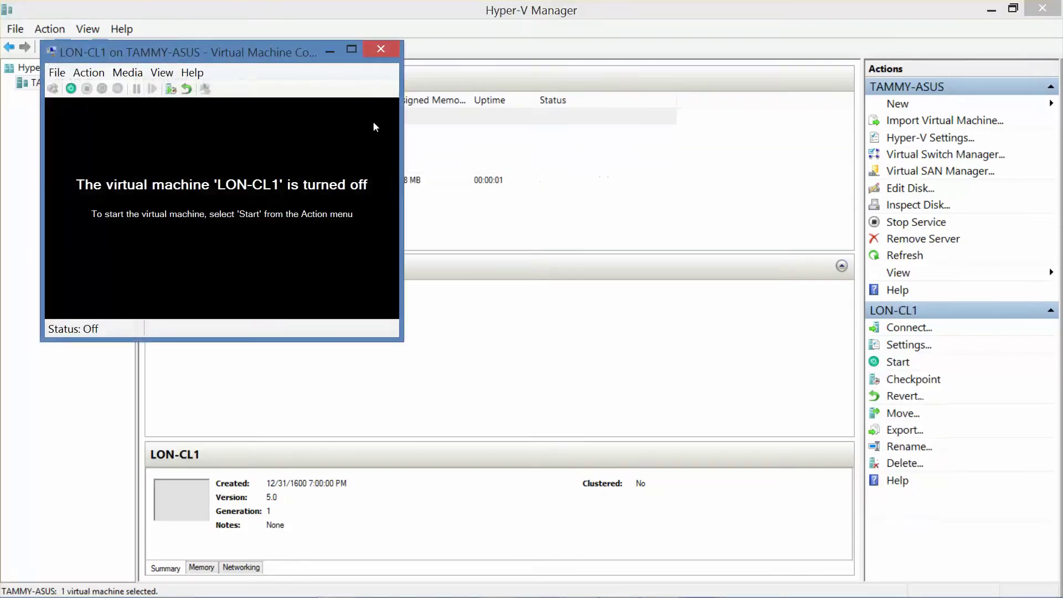
pyautogui.click(71, 89)
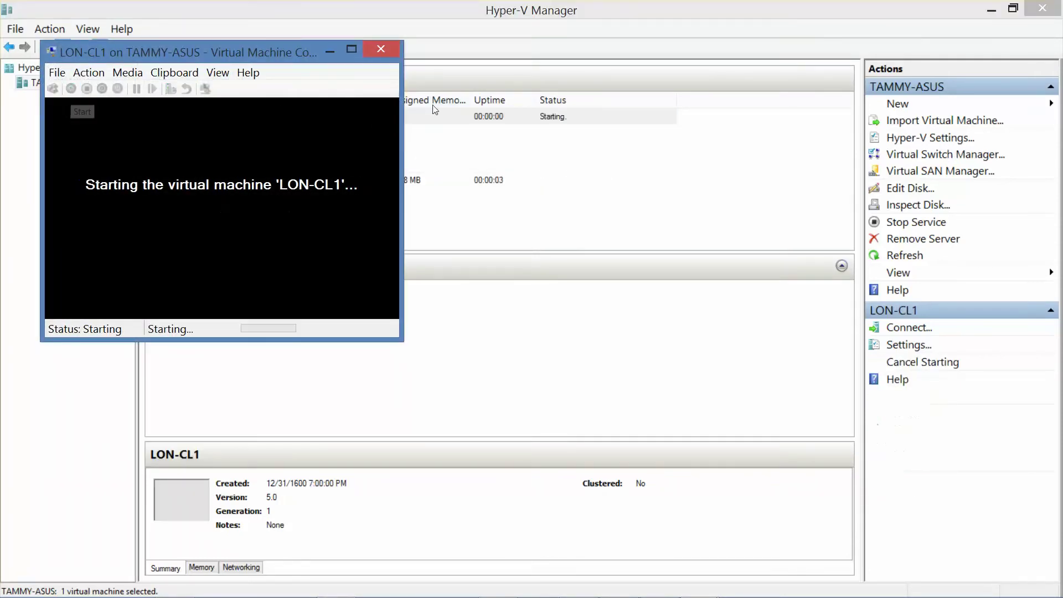
# - Minimize Hyper-V Manager and the manual, then arrange the LON-DC1 and LON-CL1 windows side by side
pyautogui.click(991, 10)
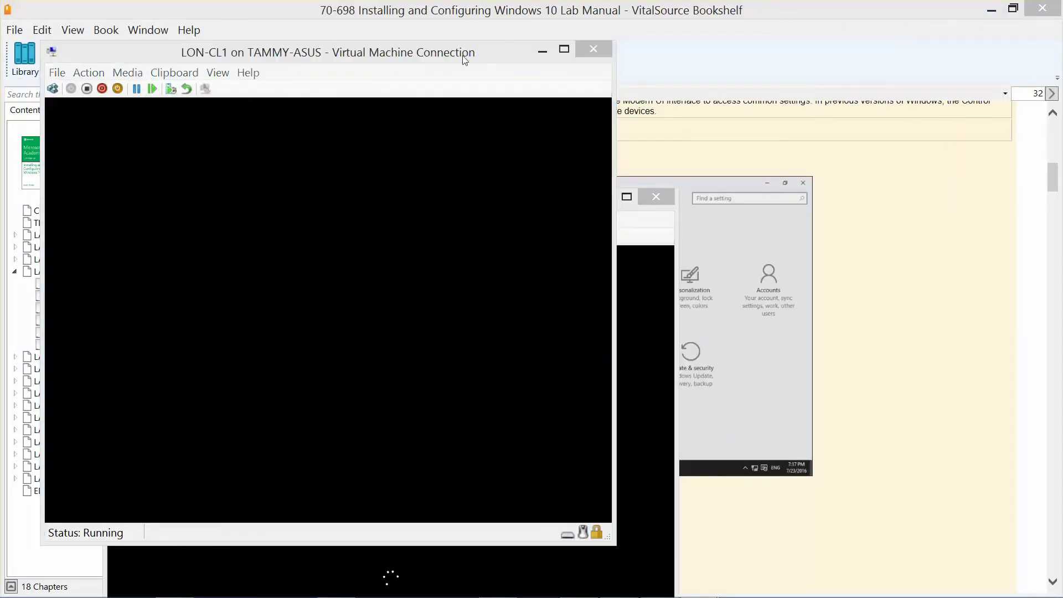
pyautogui.click(991, 10)
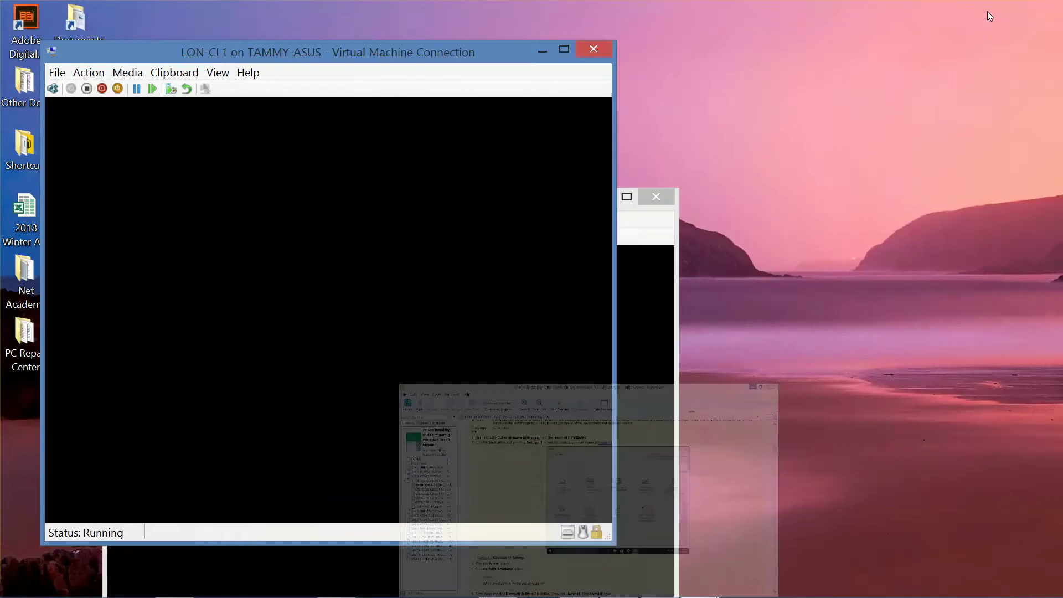
pyautogui.moveTo(311, 51); pyautogui.dragTo(750, 99)
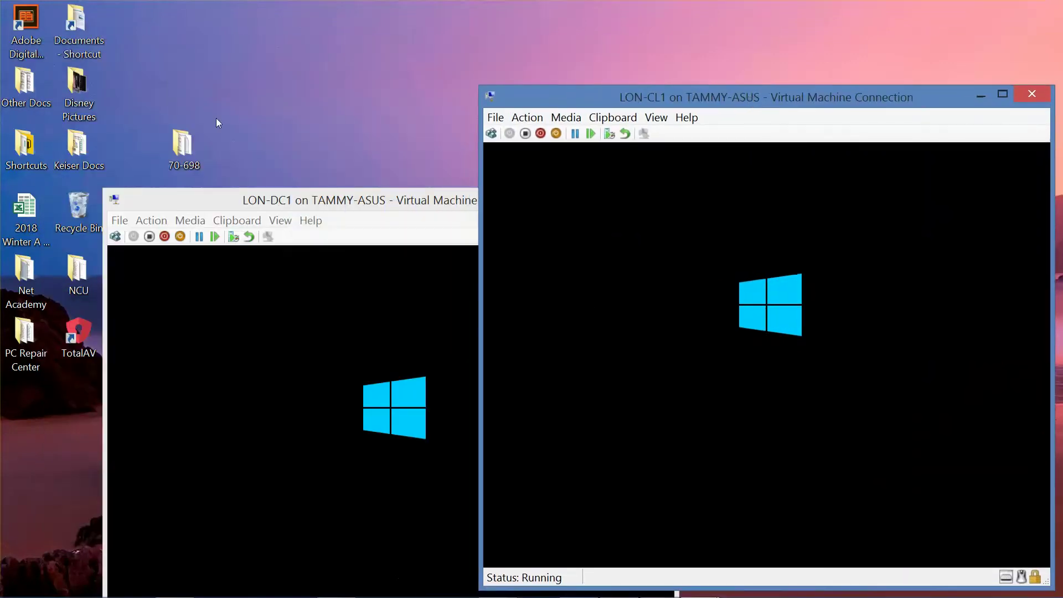
pyautogui.moveTo(315, 204); pyautogui.dragTo(209, 18)
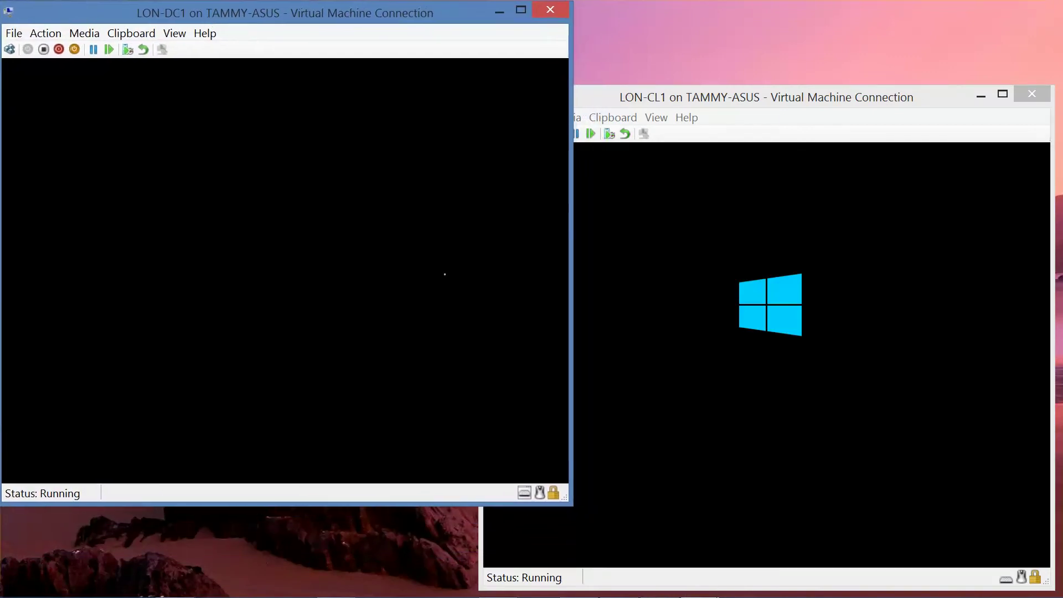
pyautogui.moveTo(657, 589)
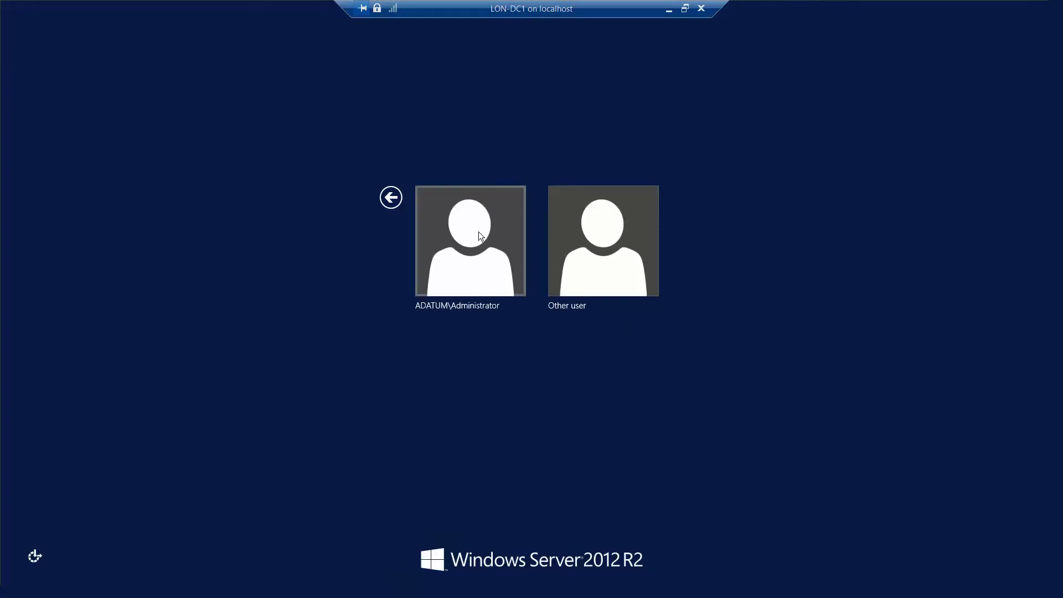
# - Enter the ADATUM\Administrator password on LON-DC1 and set LON-CL1's display size to Full Screen
pyautogui.click(480, 239)
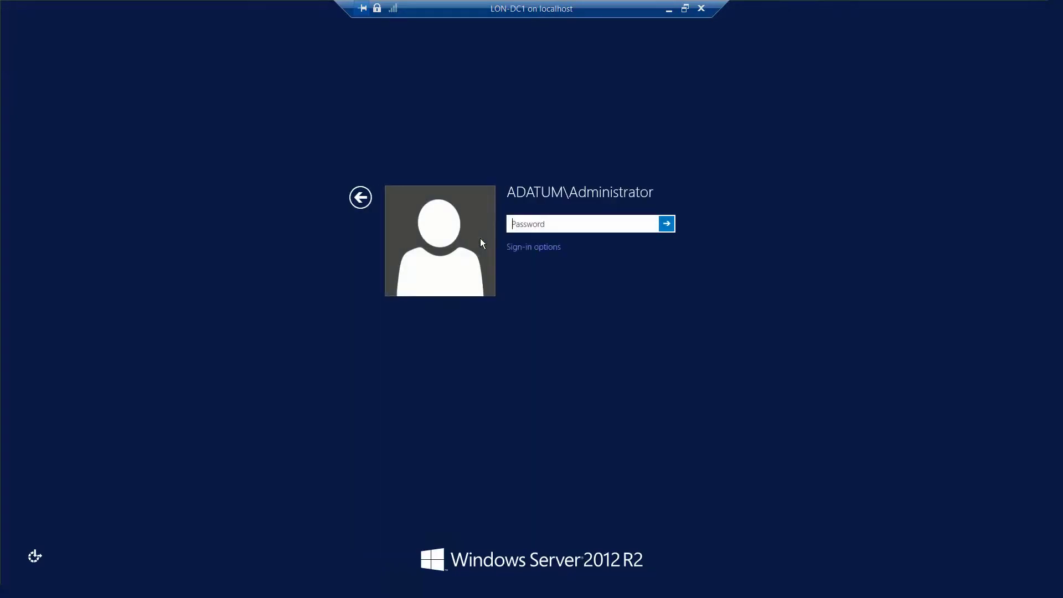
pyautogui.write('Pa$$w0rd')
pyautogui.click(651, 225)
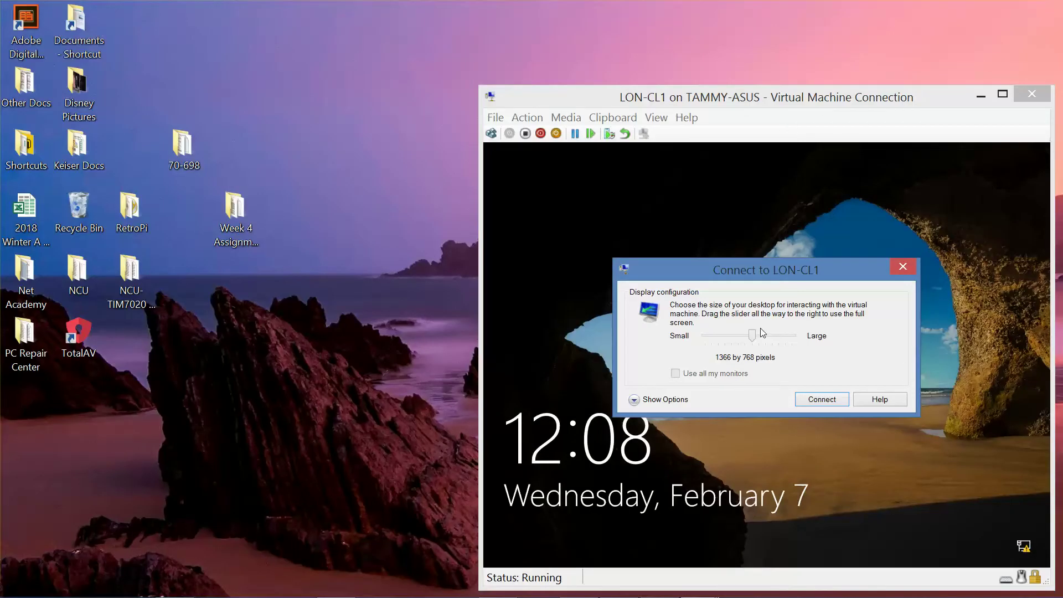
pyautogui.moveTo(758, 337); pyautogui.dragTo(811, 338)
# - Connect to LON-CL1 at full screen and pick the local Admin account on the sign-in screen
pyautogui.click(822, 399)
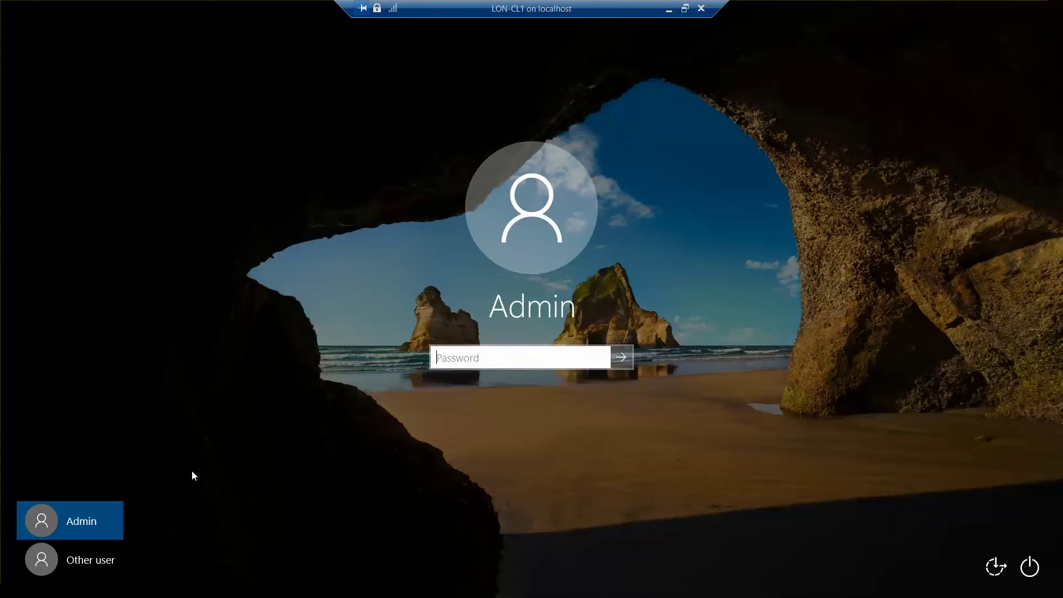
pyautogui.click(102, 563)
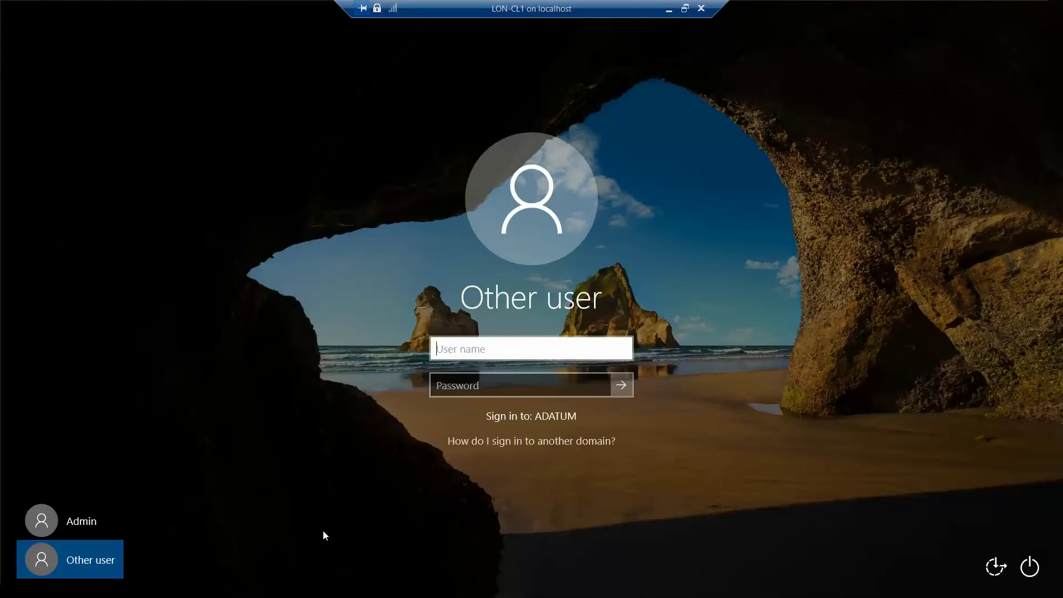
pyautogui.click(77, 522)
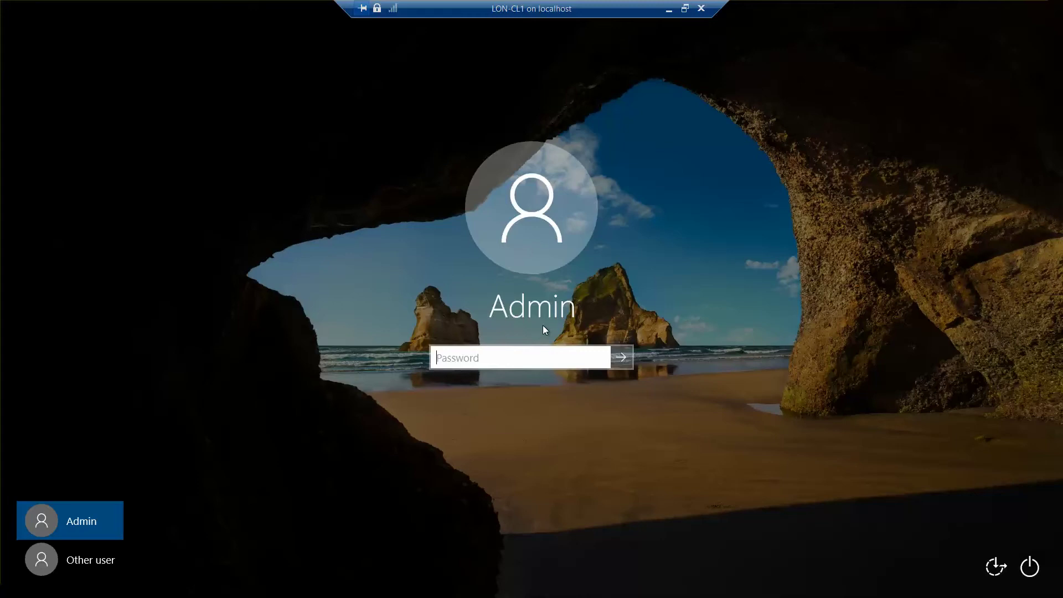
# - Sign in to LON-CL1 as adatum\administrator with the domain account password
pyautogui.click(91, 562)
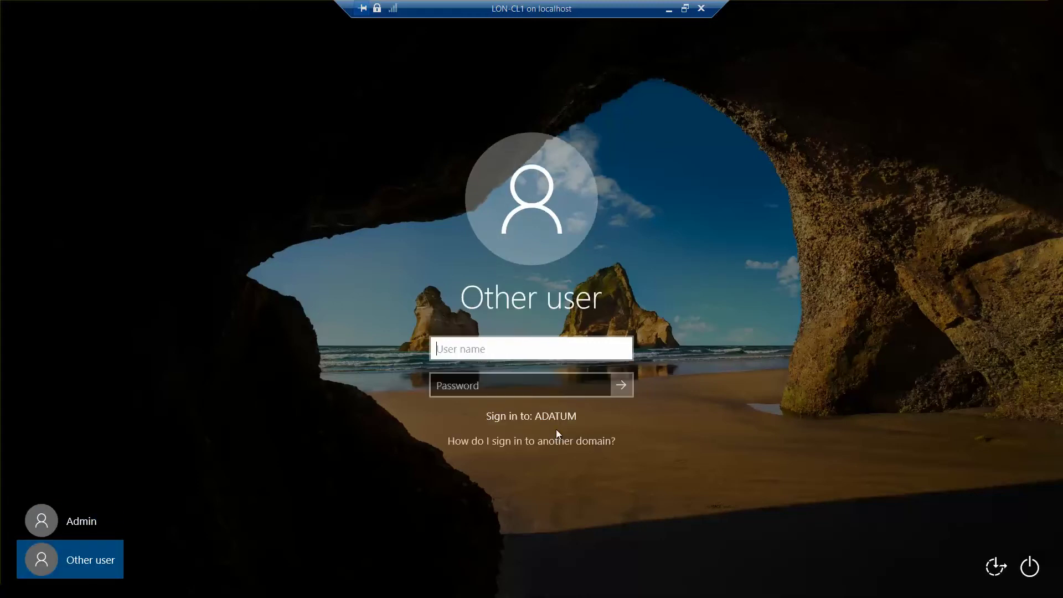
pyautogui.write('adatum\\')
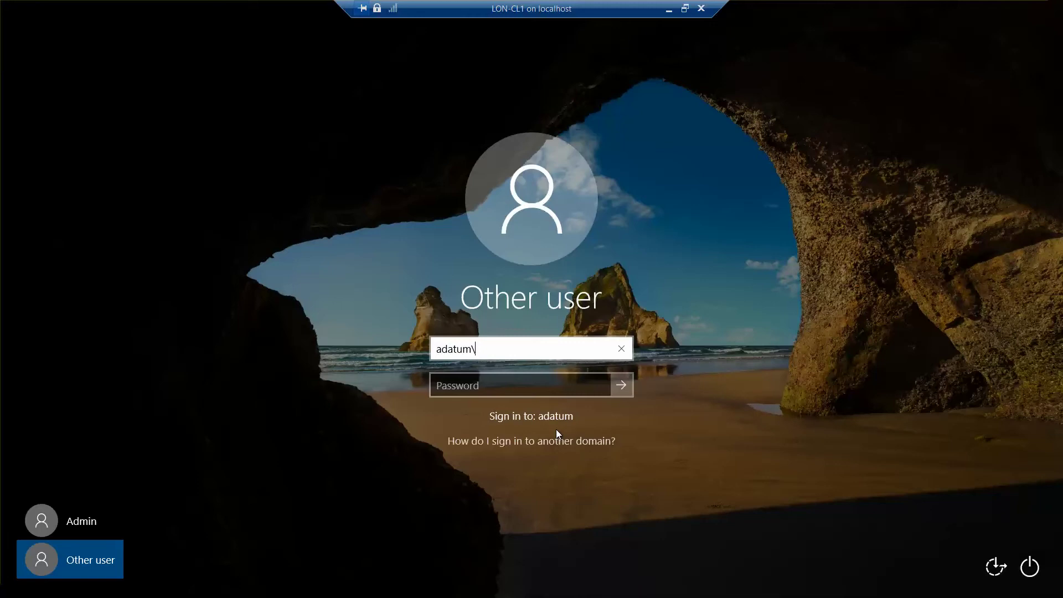
pyautogui.write('administrator')
pyautogui.press('Tab')
pyautogui.write('Pa')
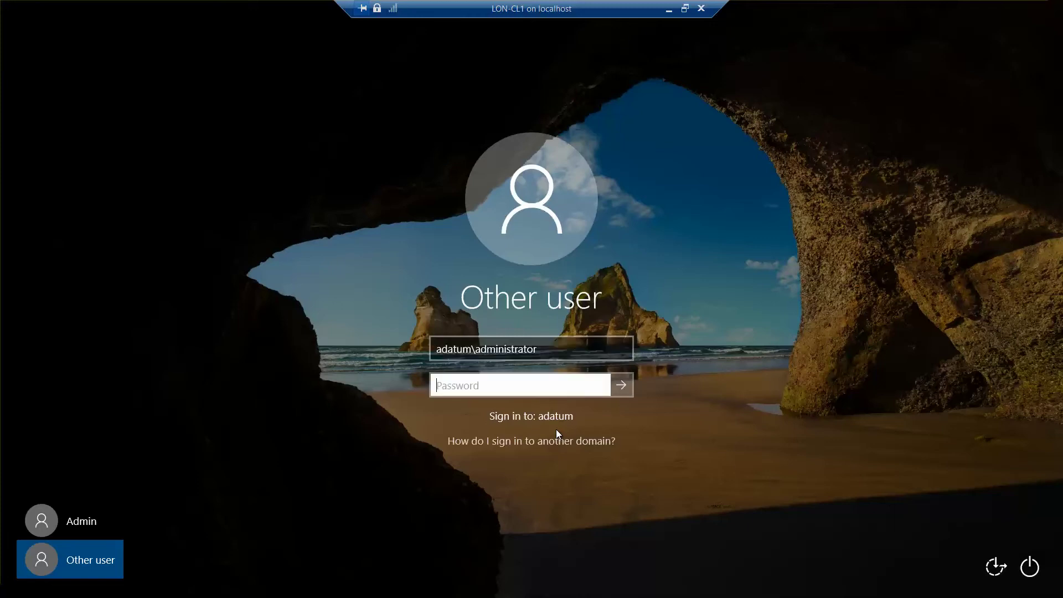
pyautogui.write('$$w')
pyautogui.press('BackSpace')
pyautogui.press('BackSpace')
pyautogui.press('BackSpace')
pyautogui.press('BackSpace')
pyautogui.press('BackSpace')
pyautogui.write('Pa$$w0rd')
pyautogui.click(600, 390)
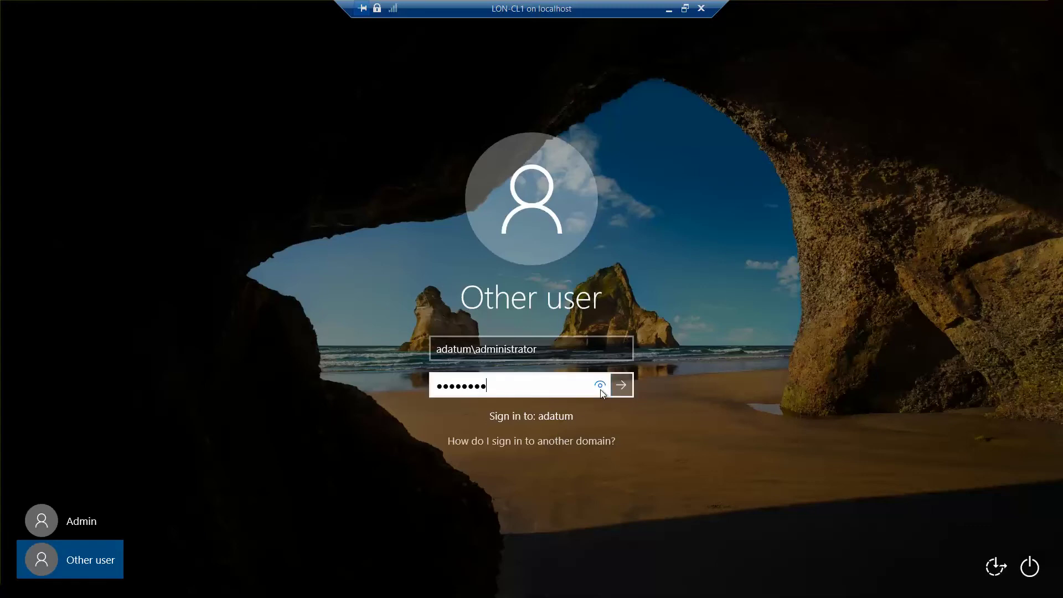
pyautogui.click(621, 385)
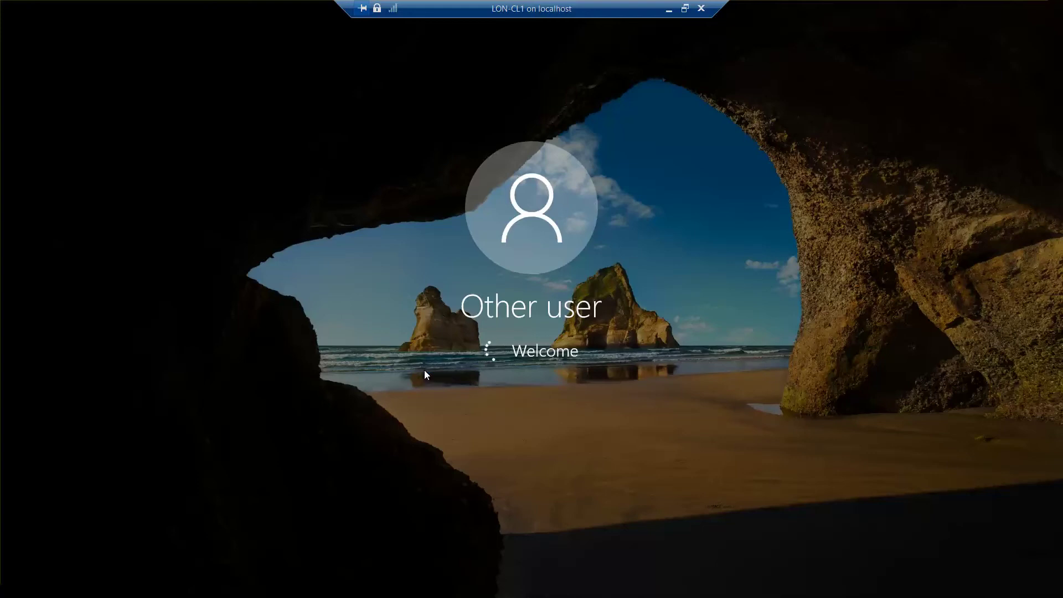
# - Take LON-CL1 out of full screen, maximize its window, and scroll to show the guest taskbar
pyautogui.click(685, 10)
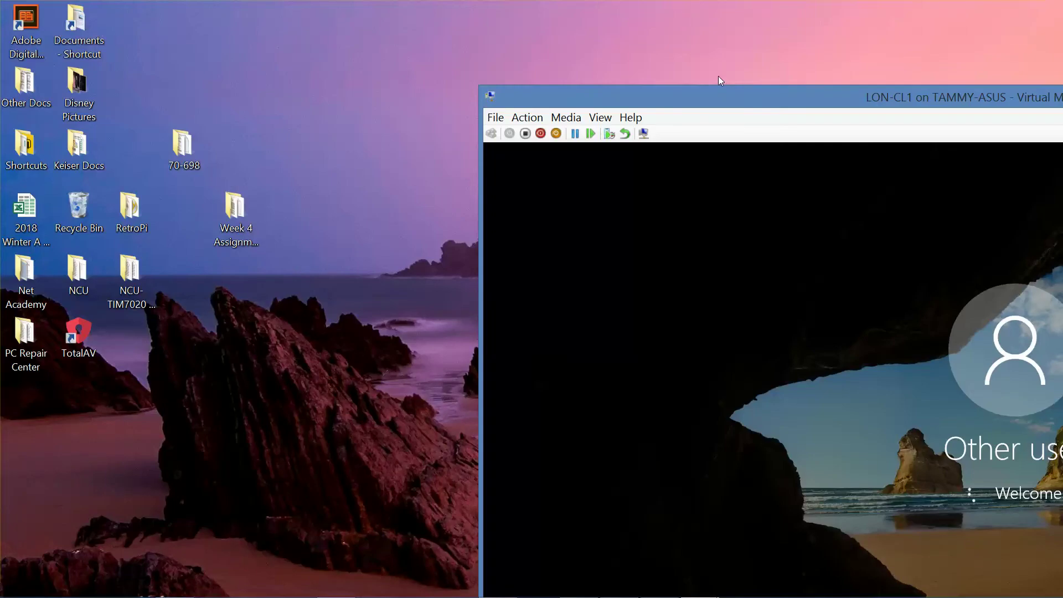
pyautogui.moveTo(751, 96); pyautogui.dragTo(271, 4)
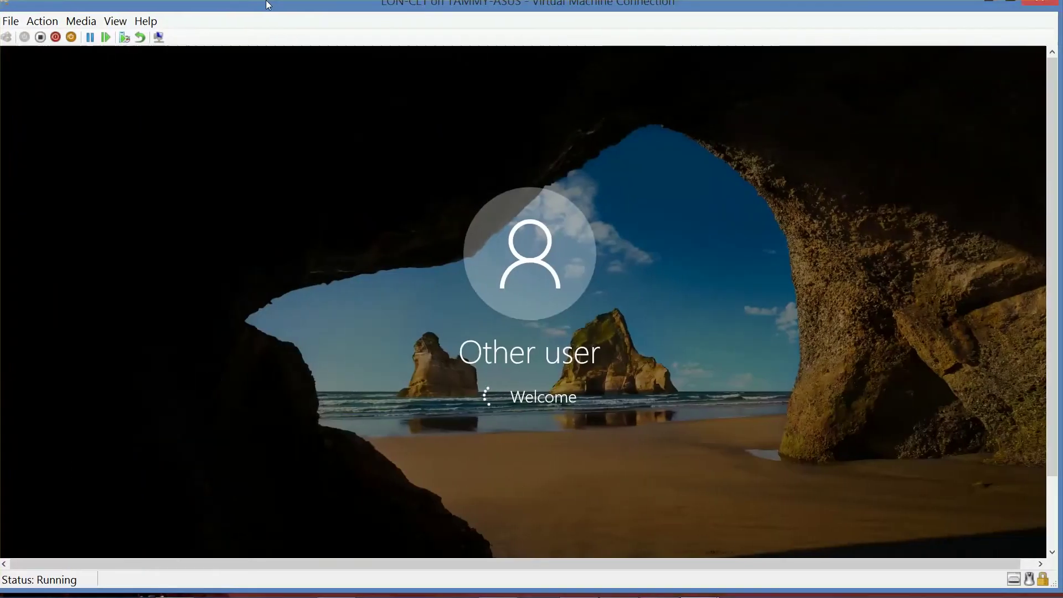
pyautogui.moveTo(487, 588)
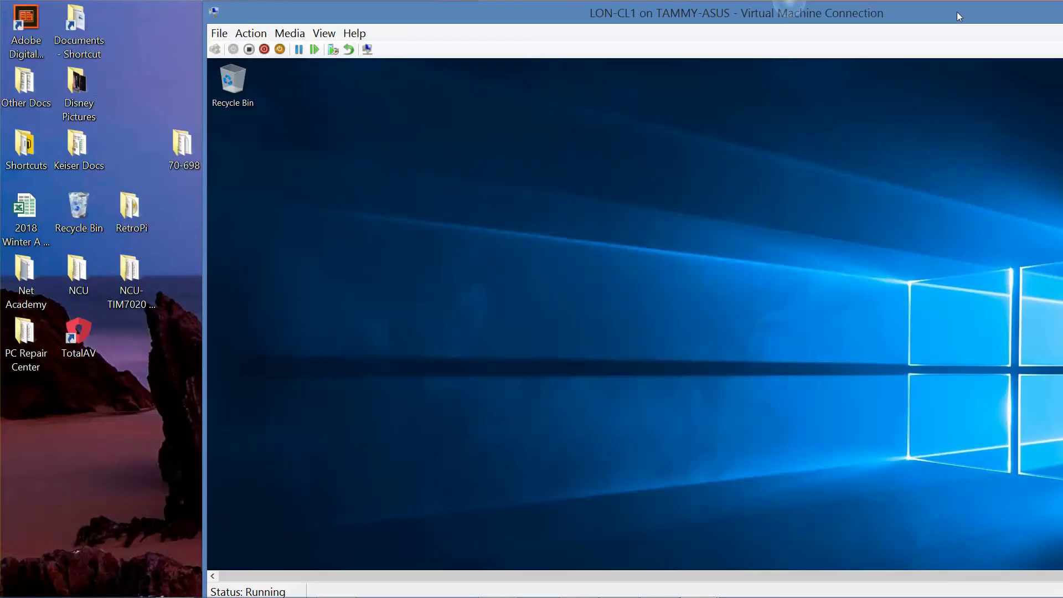
pyautogui.moveTo(736, 11); pyautogui.dragTo(517, 51)
pyautogui.moveTo(704, 6); pyautogui.dragTo(702, 3)
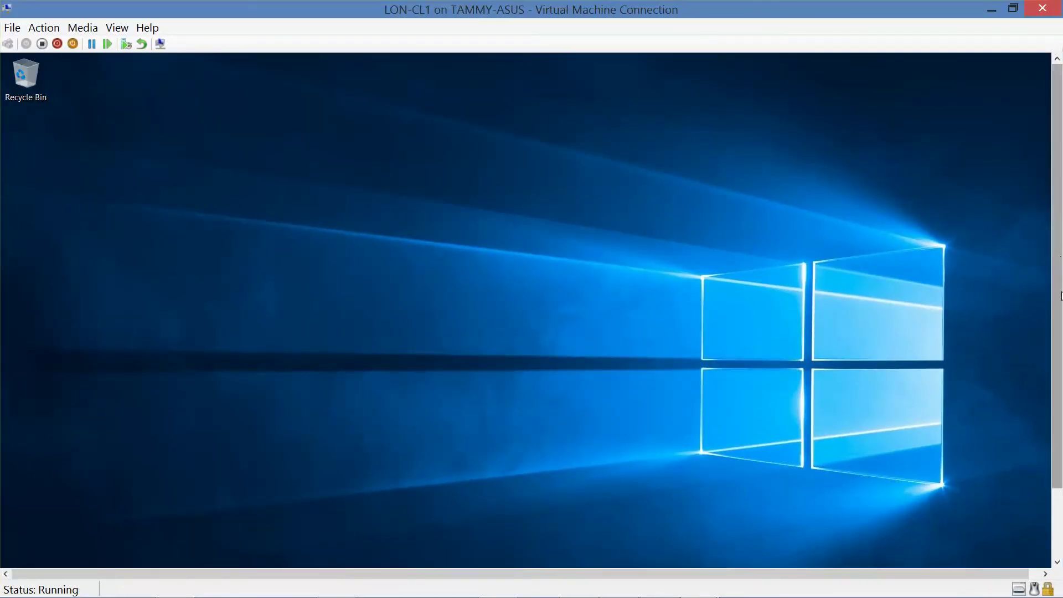
pyautogui.scroll(-2, 1057, 296)
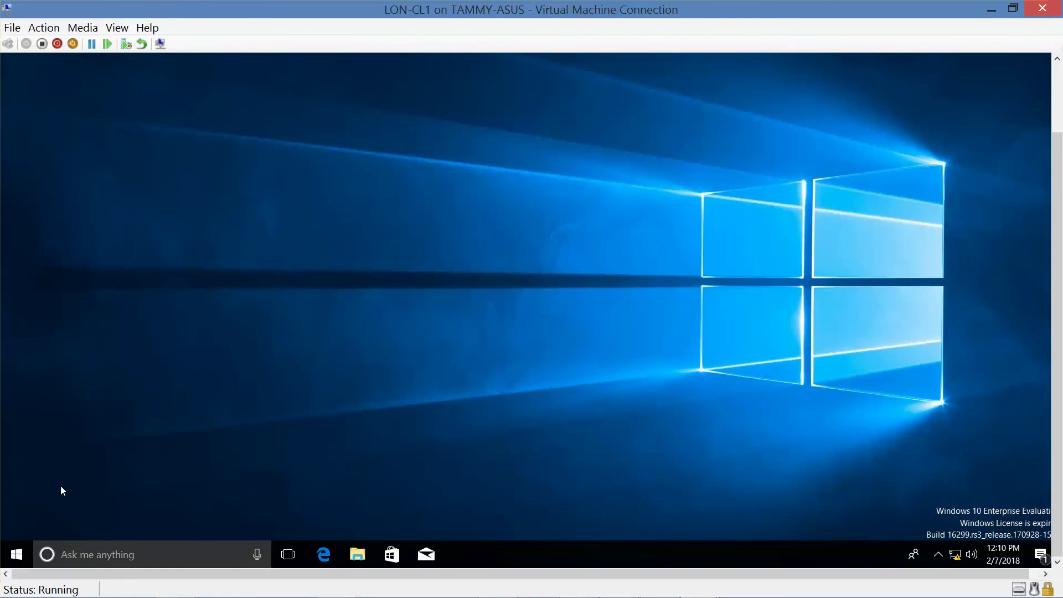
# - Open Windows Settings on LON-CL1 from the Start button's right-click menu
pyautogui.rightClick(17, 555)
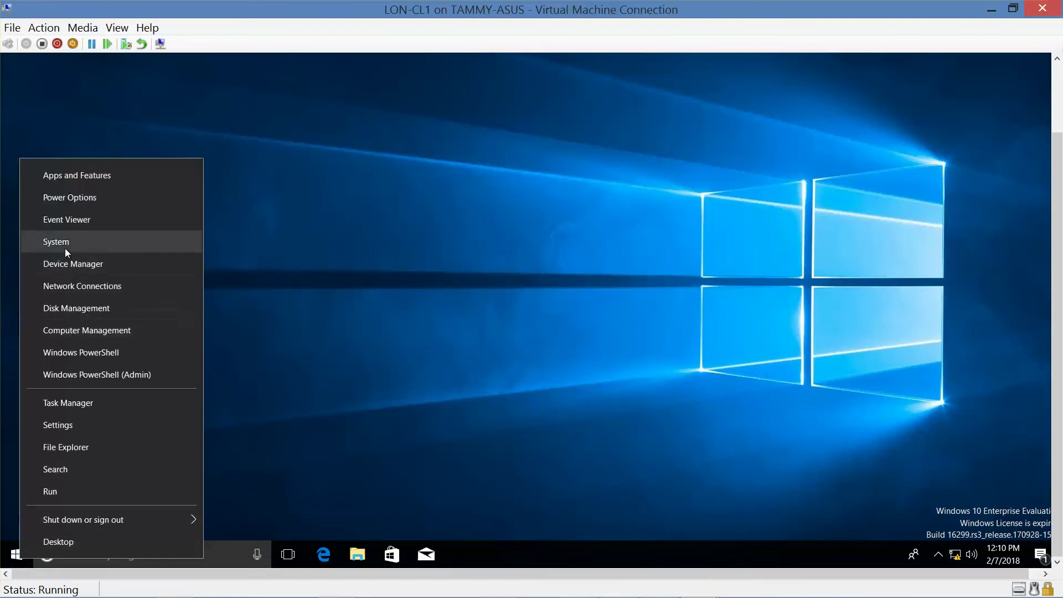
pyautogui.click(80, 420)
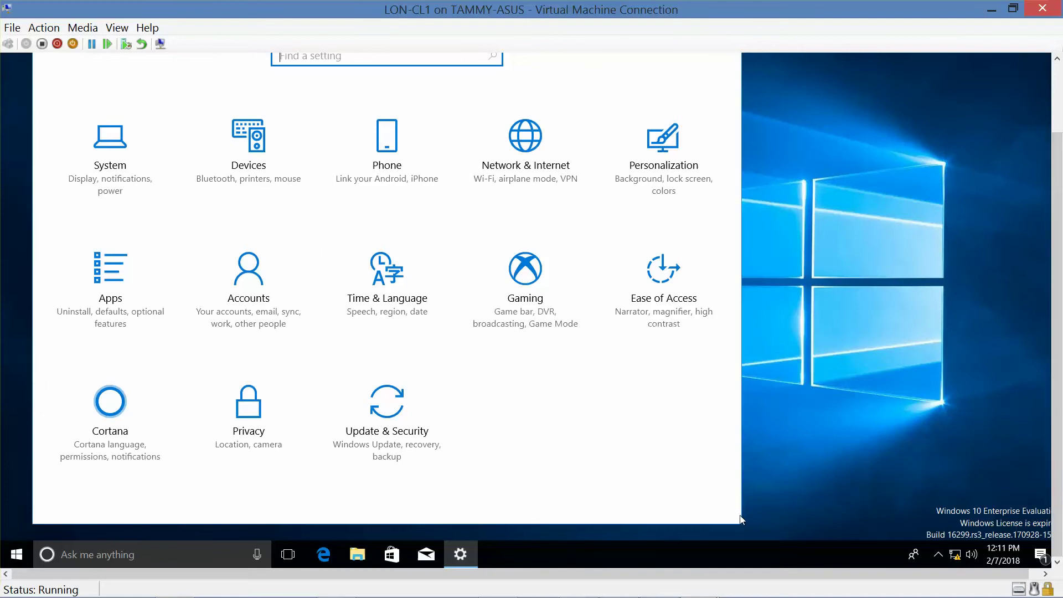
# - Widen the Settings window and trim its height so all categories show, then scroll the view up
pyautogui.click(832, 477)
pyautogui.moveTo(741, 445); pyautogui.dragTo(941, 454)
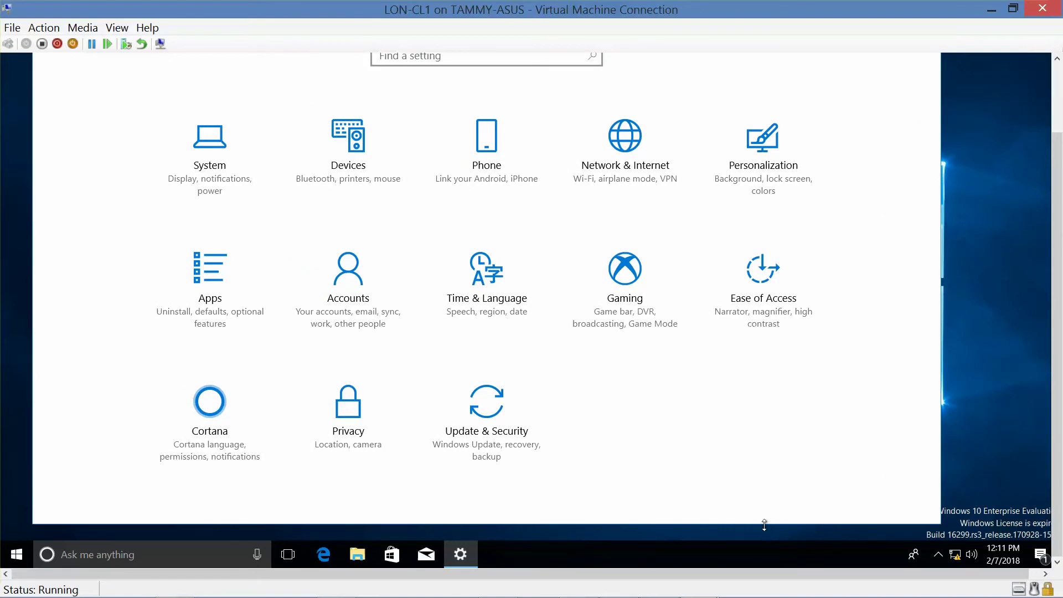
pyautogui.moveTo(764, 523); pyautogui.dragTo(766, 484)
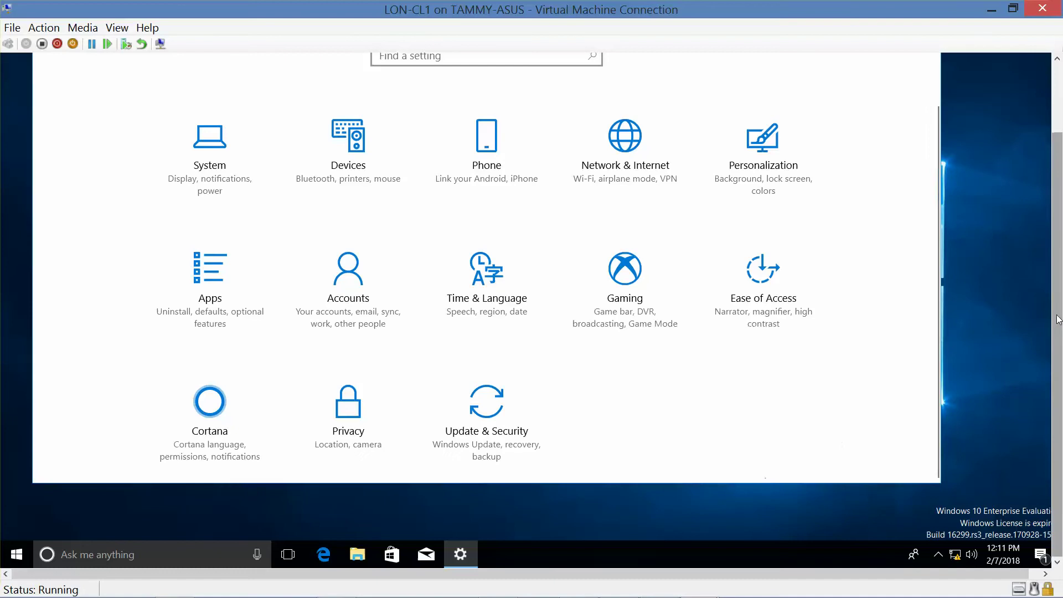
pyautogui.moveTo(1052, 330); pyautogui.dragTo(1001, 280)
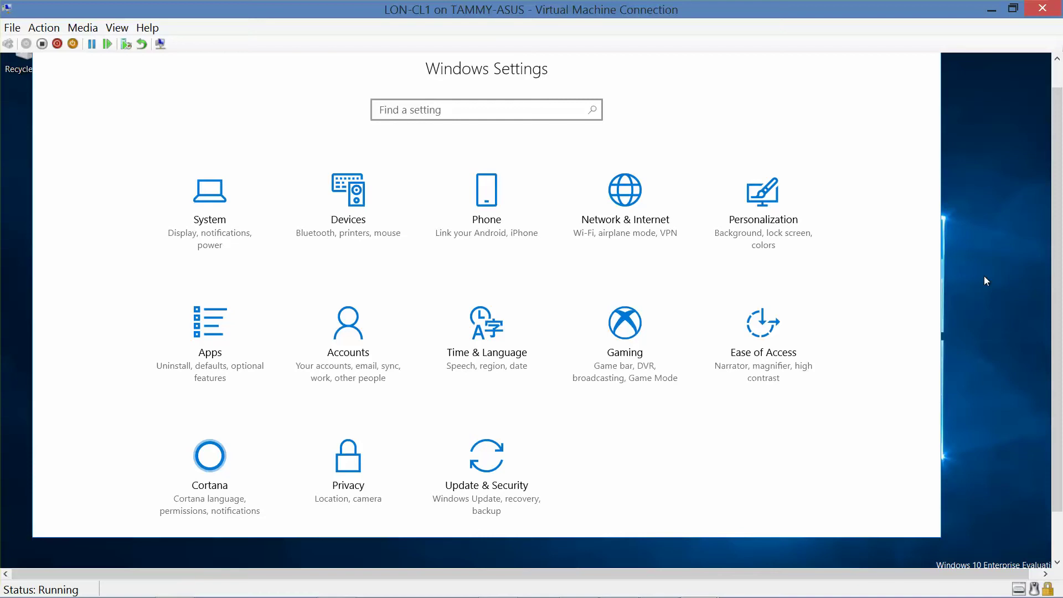
pyautogui.click(216, 222)
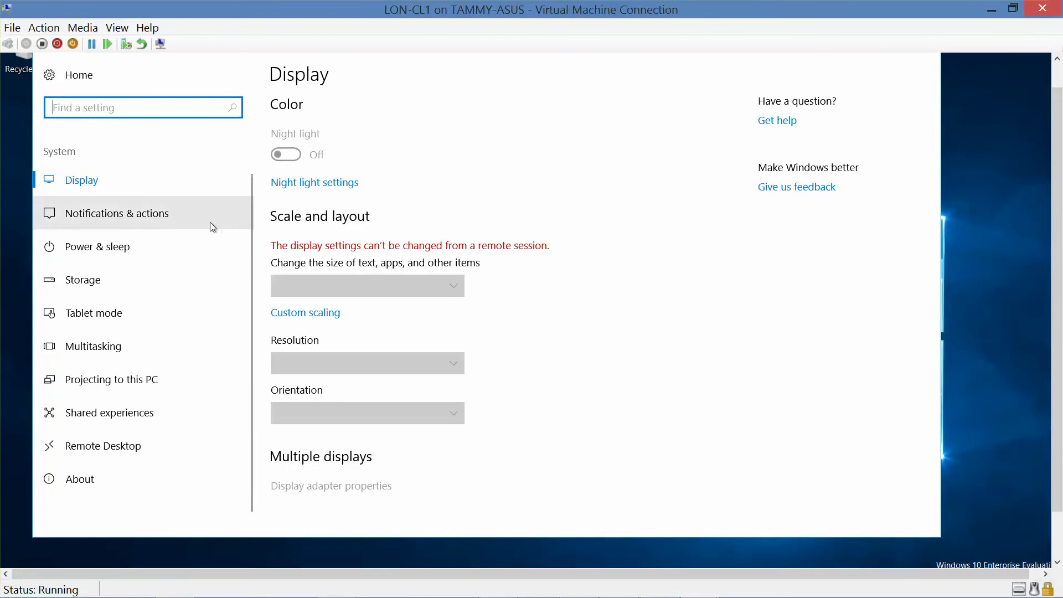
pyautogui.scroll(-1, 240, 382)
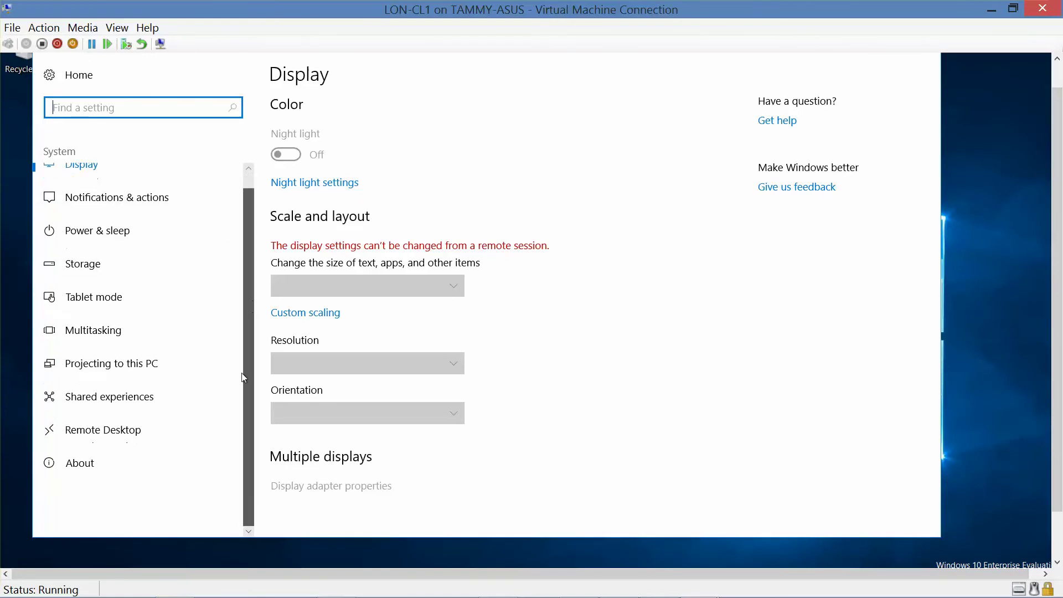
pyautogui.scroll(1, 243, 374)
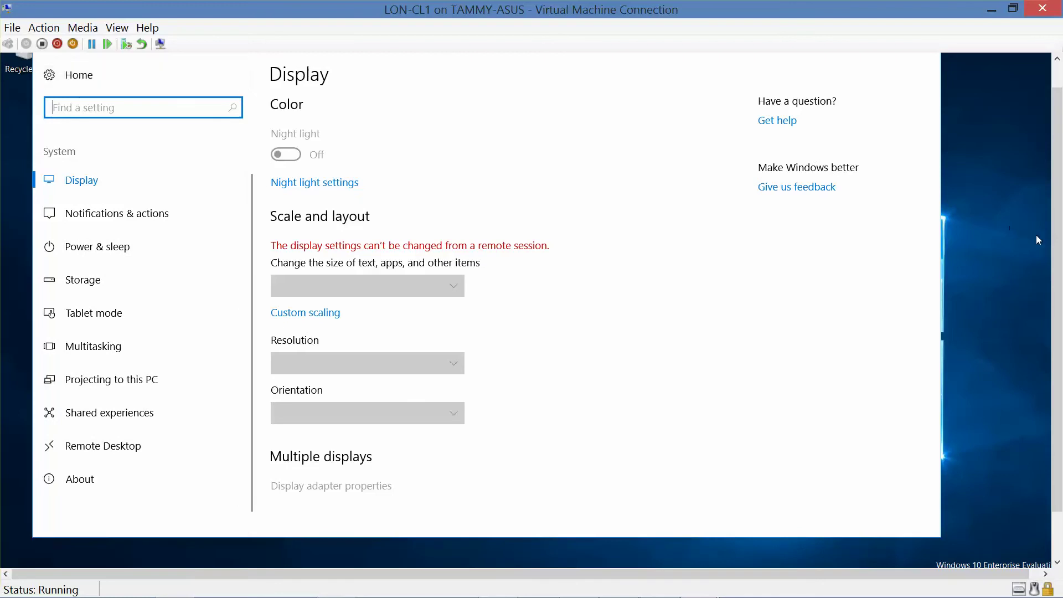
pyautogui.moveTo(1057, 238); pyautogui.dragTo(1057, 215)
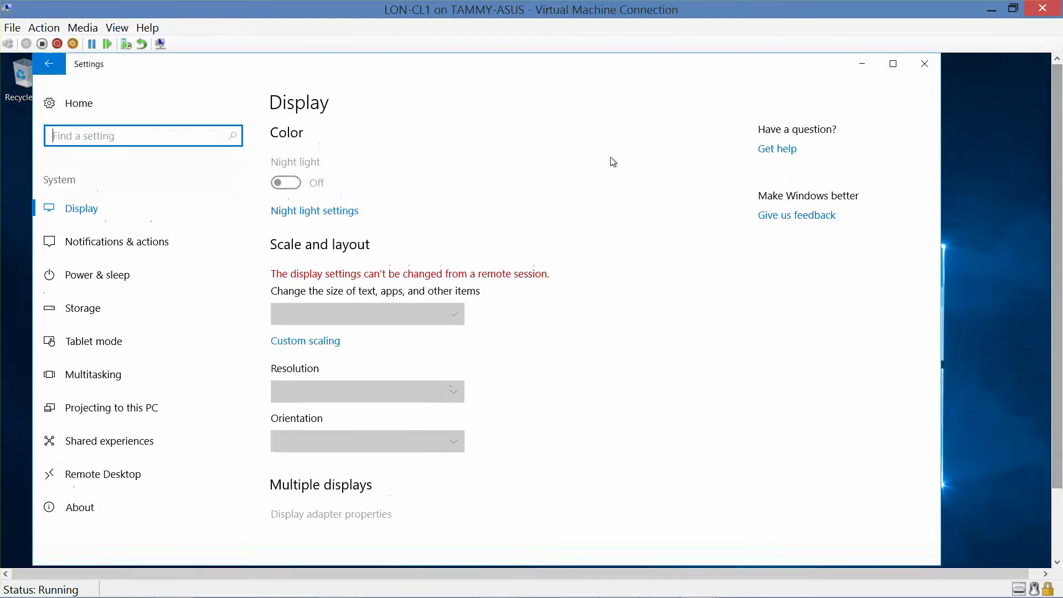
pyautogui.click(49, 63)
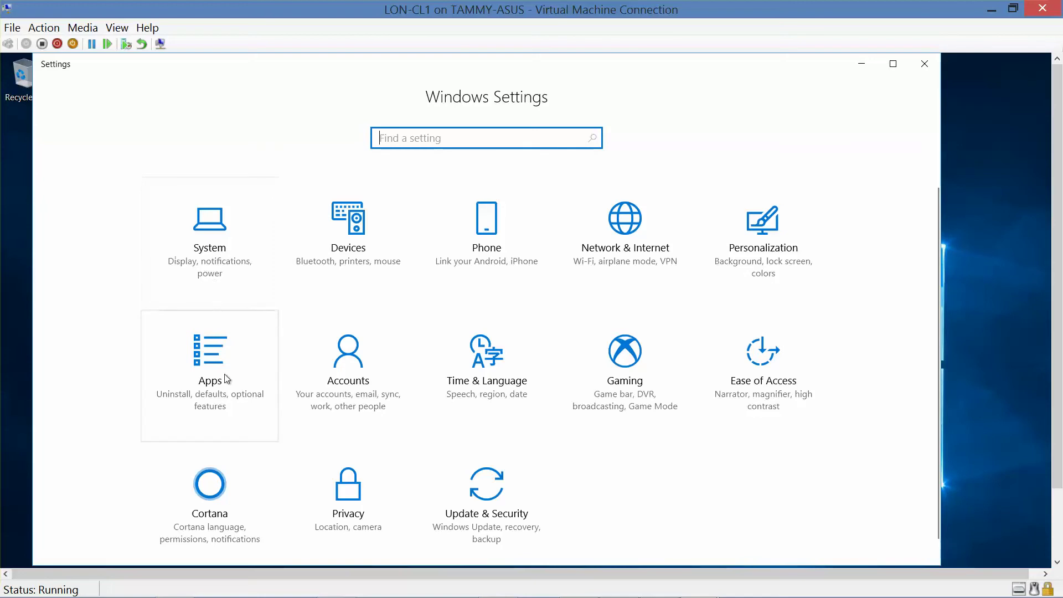
# - Open Apps & features and set Installing apps to 'Allow apps from the Store only'
pyautogui.click(211, 388)
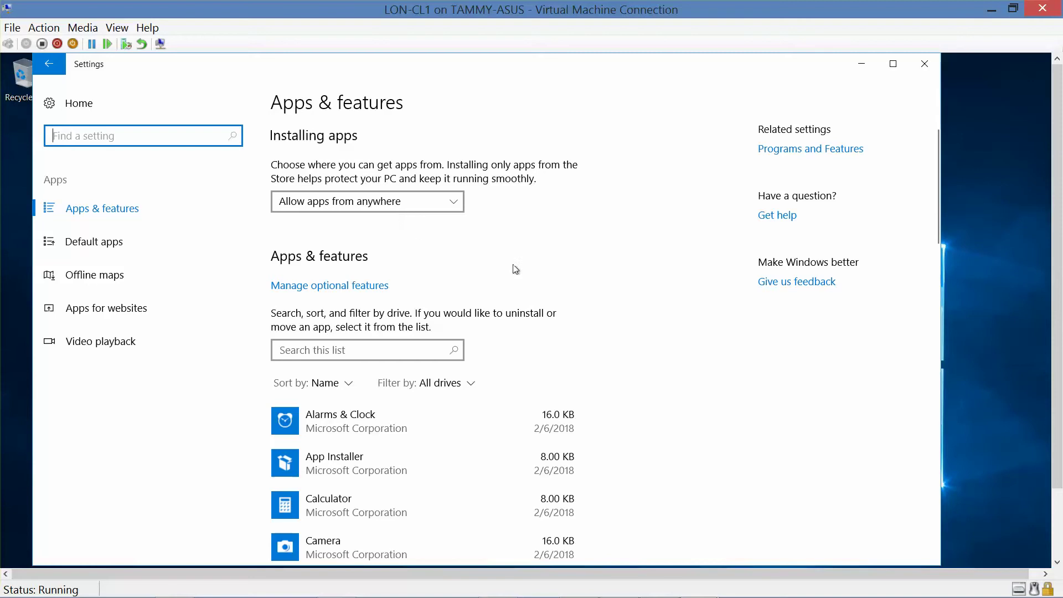
pyautogui.moveTo(1060, 197); pyautogui.dragTo(989, 241)
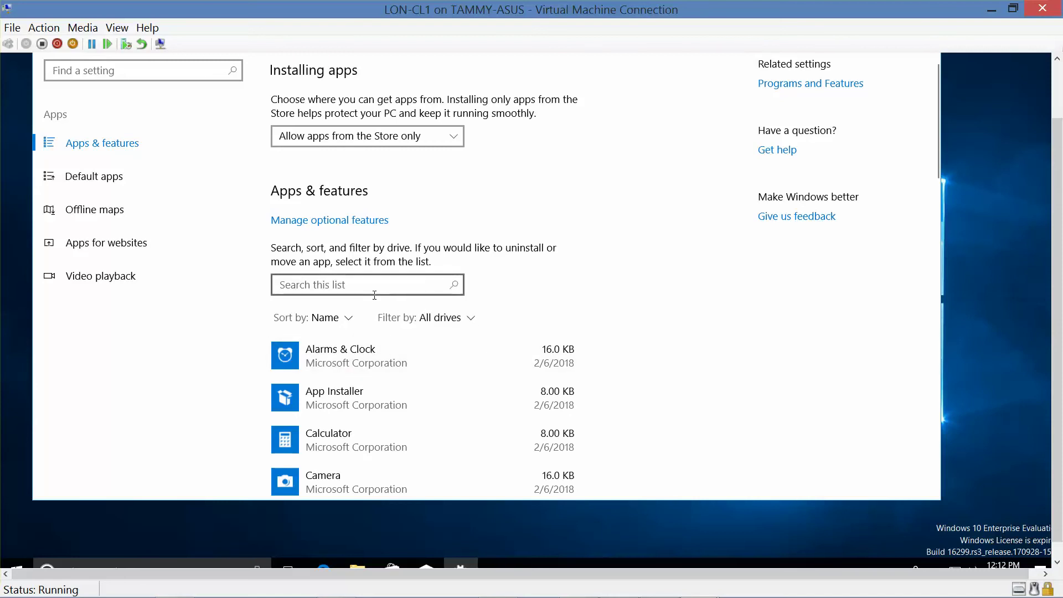
pyautogui.click(450, 135)
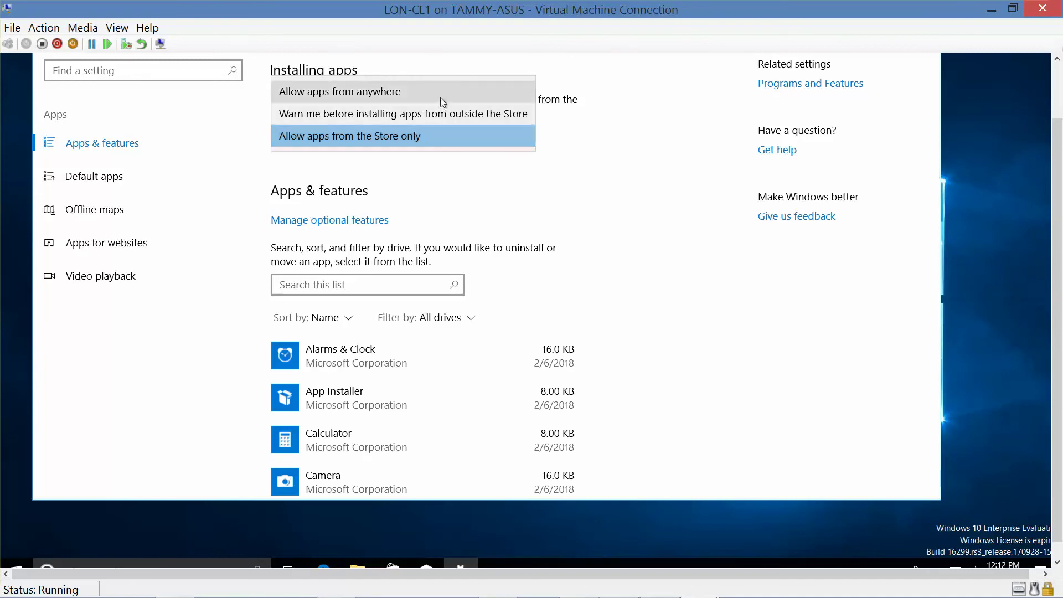
pyautogui.click(451, 135)
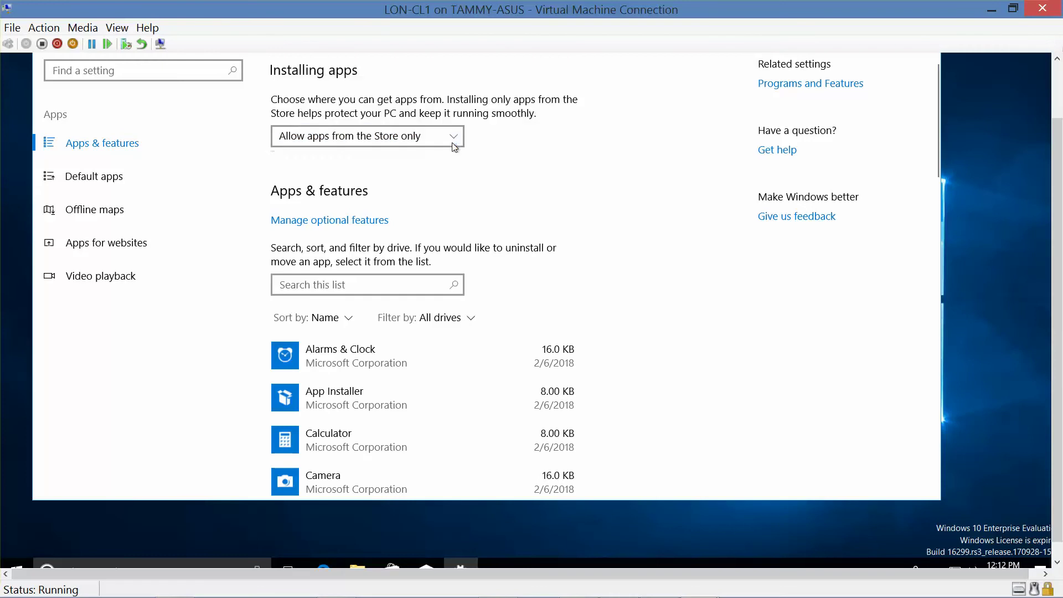
# - Filter Apps & features by 'solit' and uninstall Microsoft Solitaire Collection, confirming the removal
pyautogui.click(431, 285)
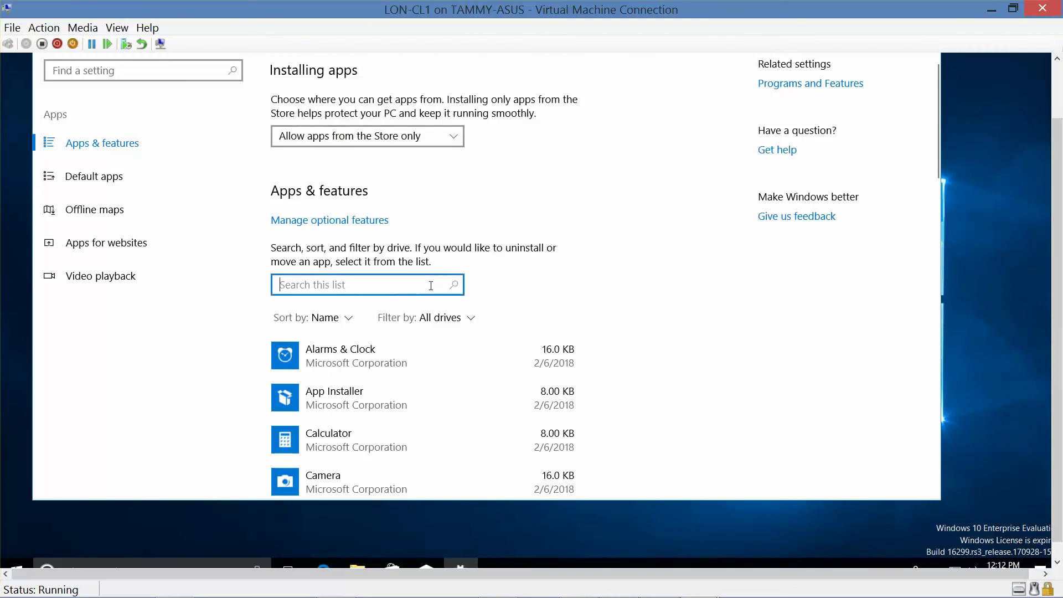
pyautogui.write('sol')
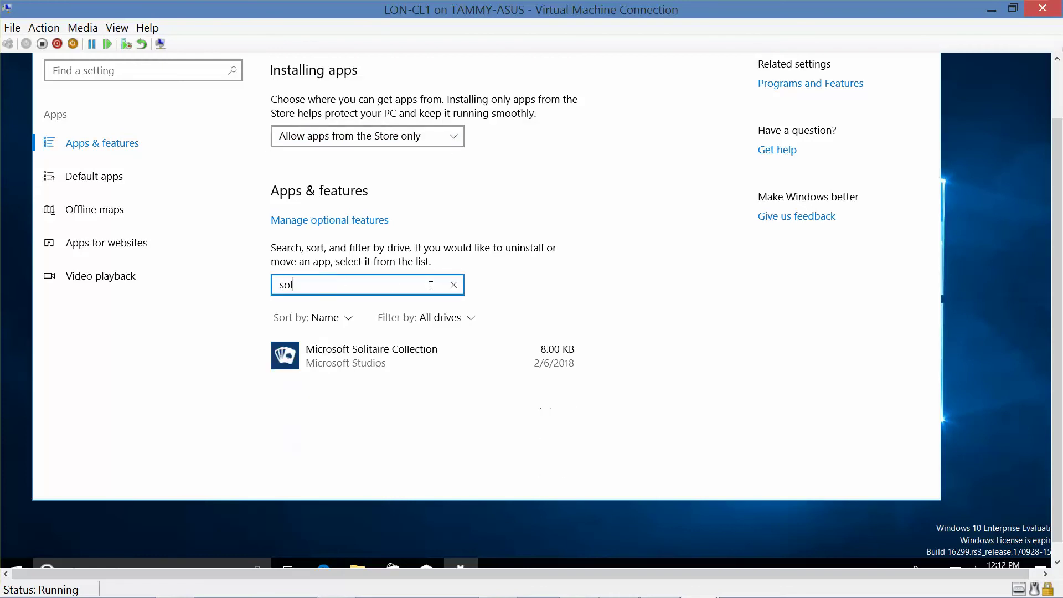
pyautogui.write('it')
pyautogui.click(368, 369)
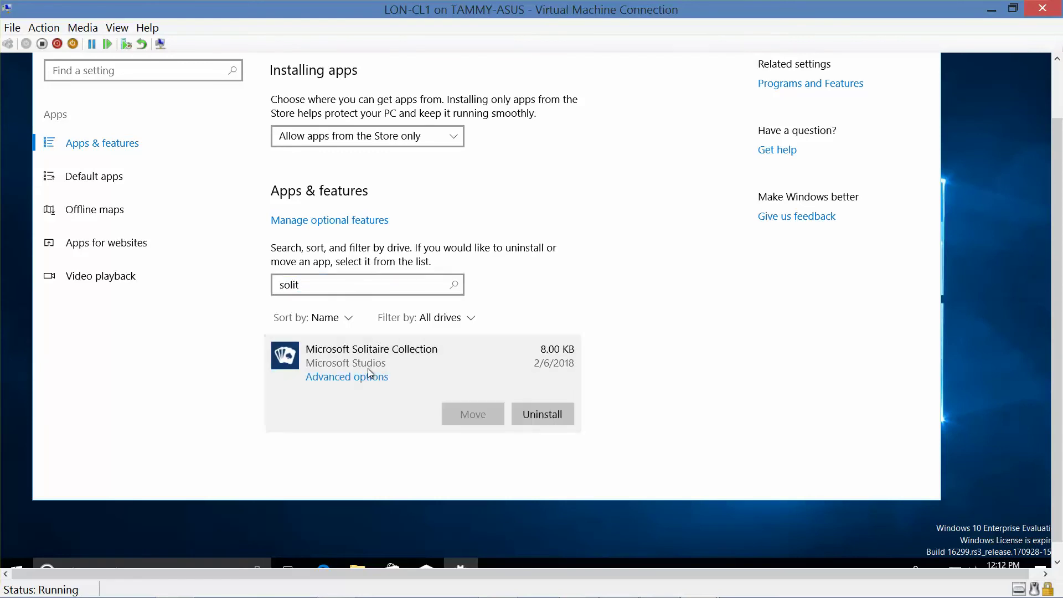
pyautogui.click(538, 416)
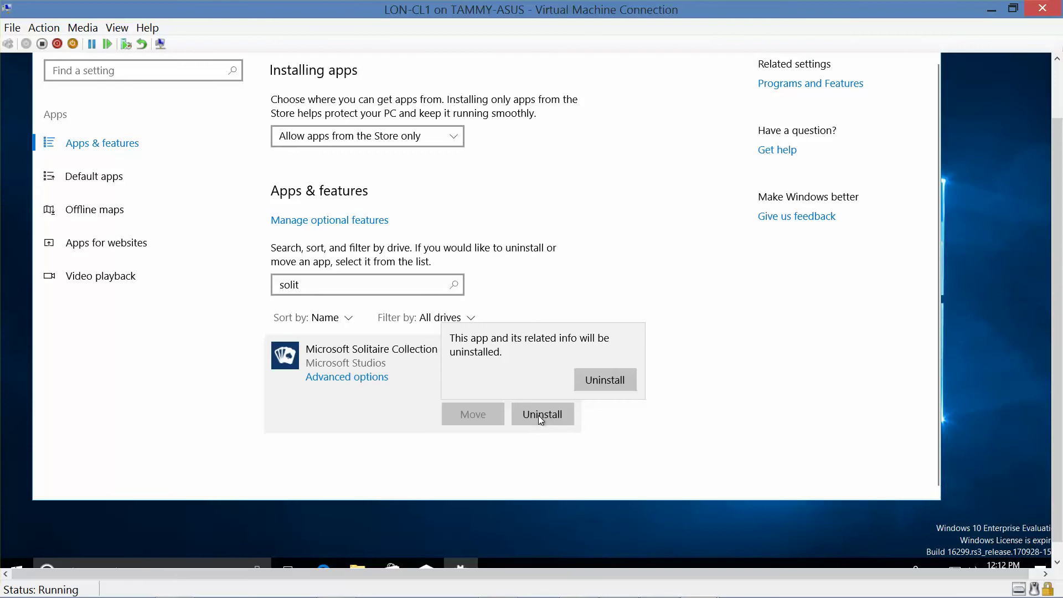
pyautogui.click(604, 382)
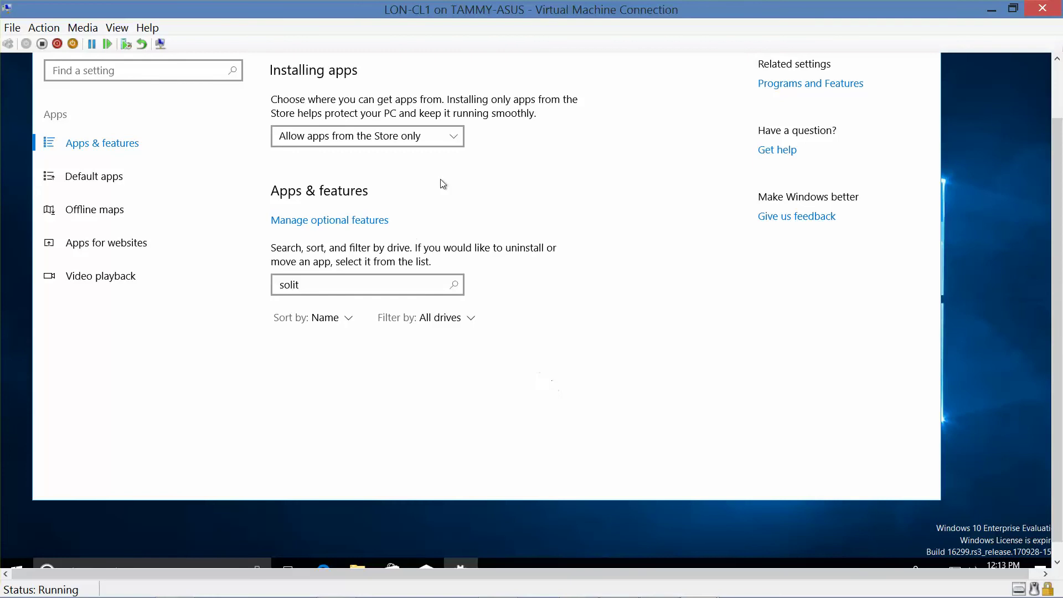
# - Return to the Windows Settings home and open Personalization's Start page
pyautogui.scroll(3, 240, 144)
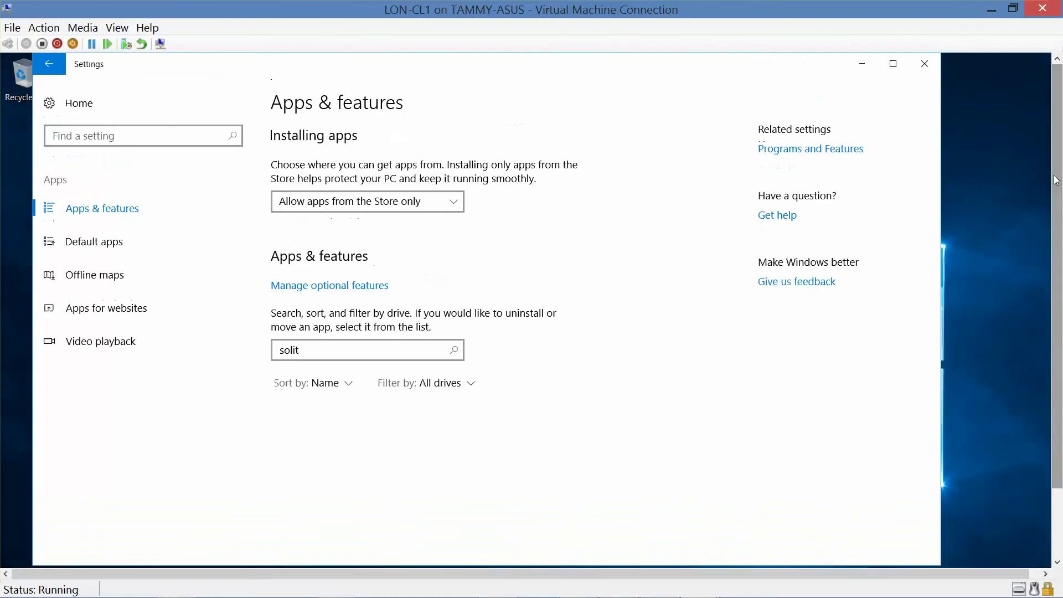
pyautogui.click(49, 64)
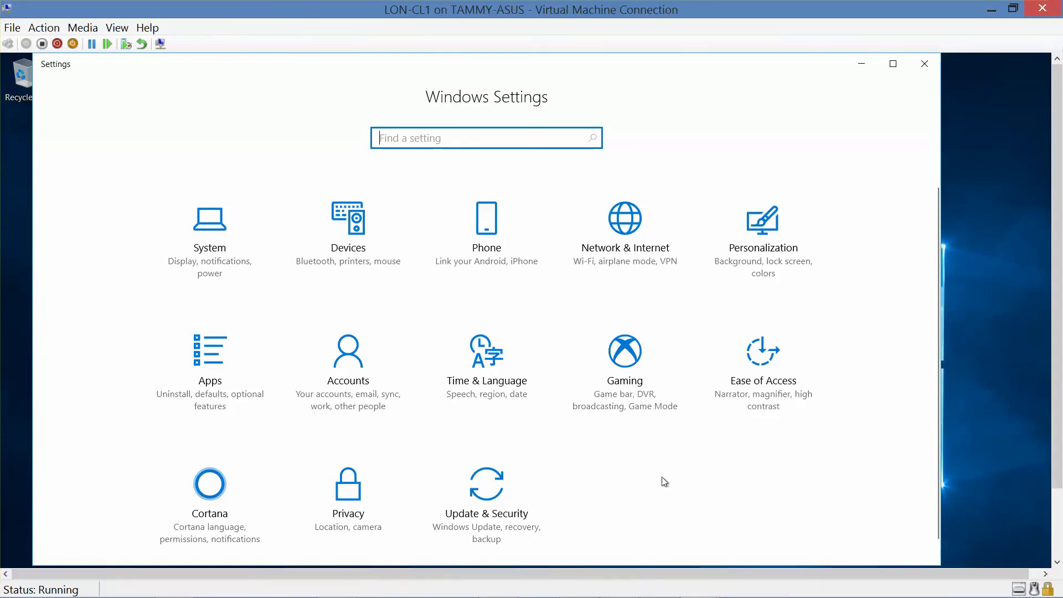
pyautogui.click(773, 249)
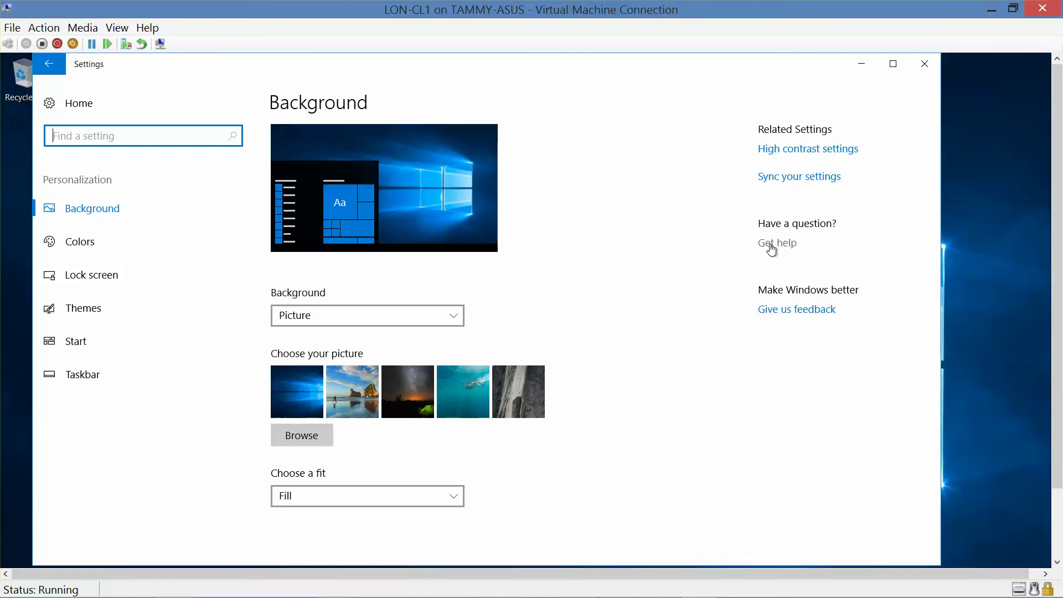
pyautogui.click(77, 344)
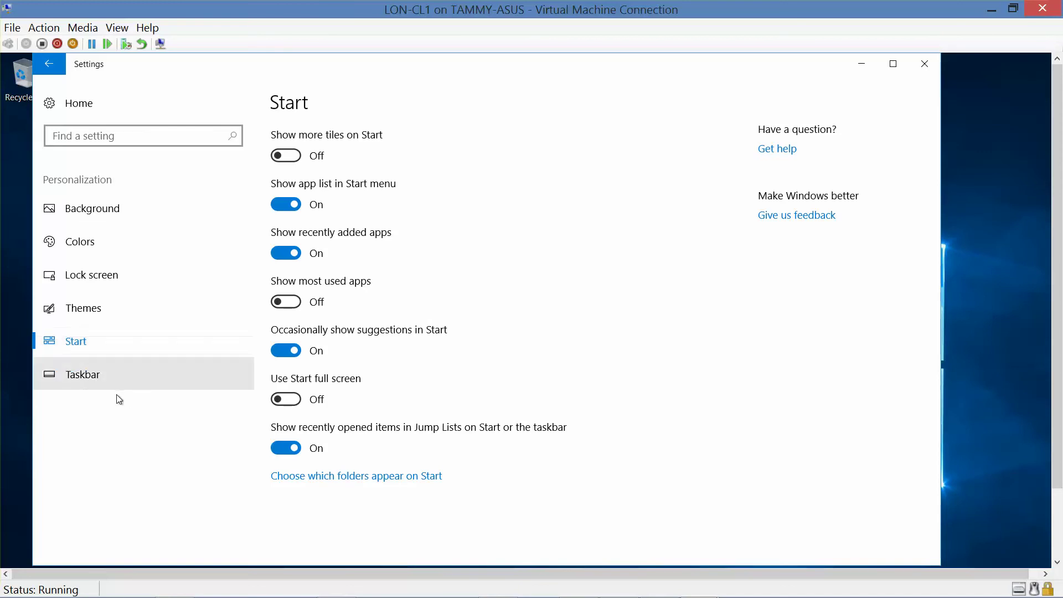
# - Under 'Choose which folders appear on Start', switch the Documents folder on
pyautogui.click(355, 476)
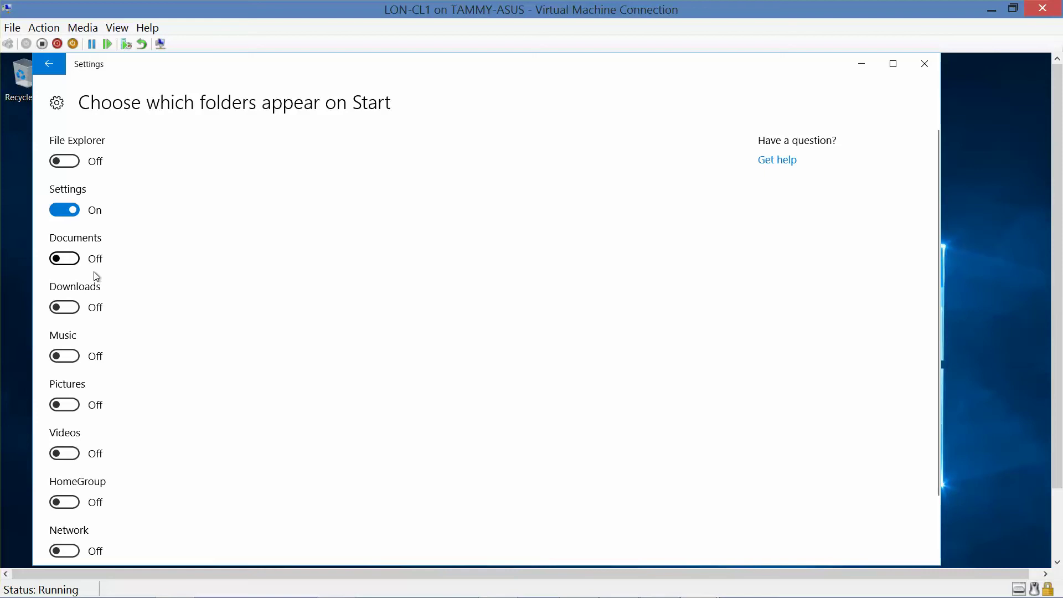
pyautogui.click(77, 266)
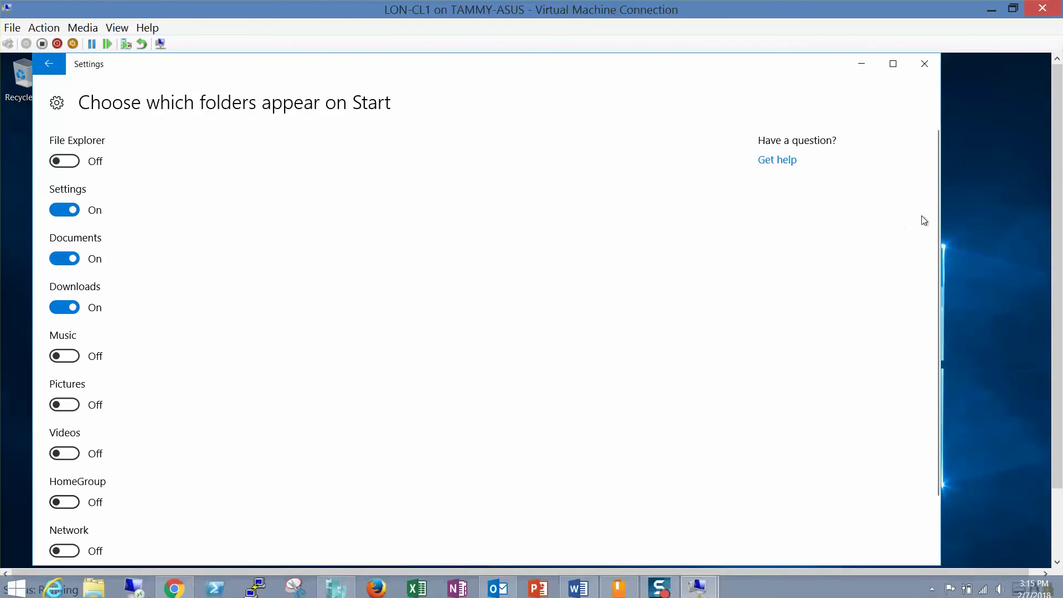
pyautogui.scroll(-3, 1057, 223)
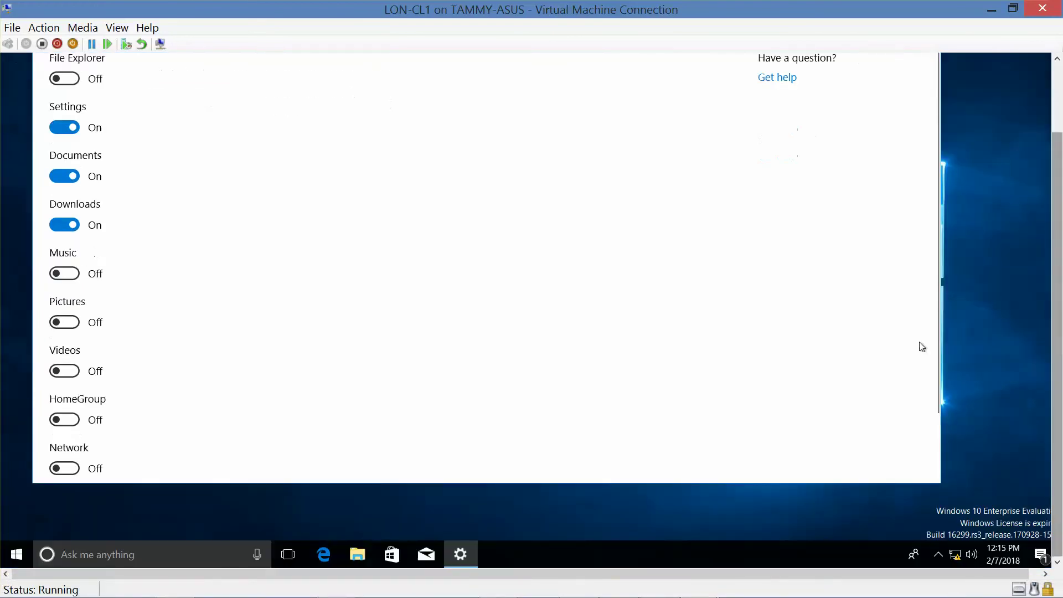
pyautogui.rightClick(25, 550)
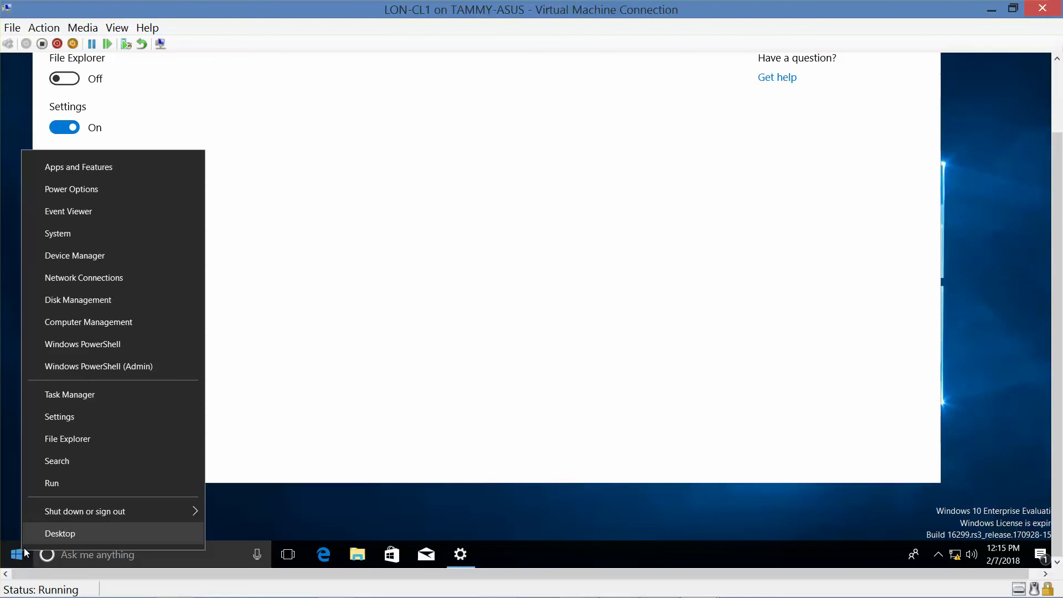
pyautogui.click(17, 556)
pyautogui.click(15, 556)
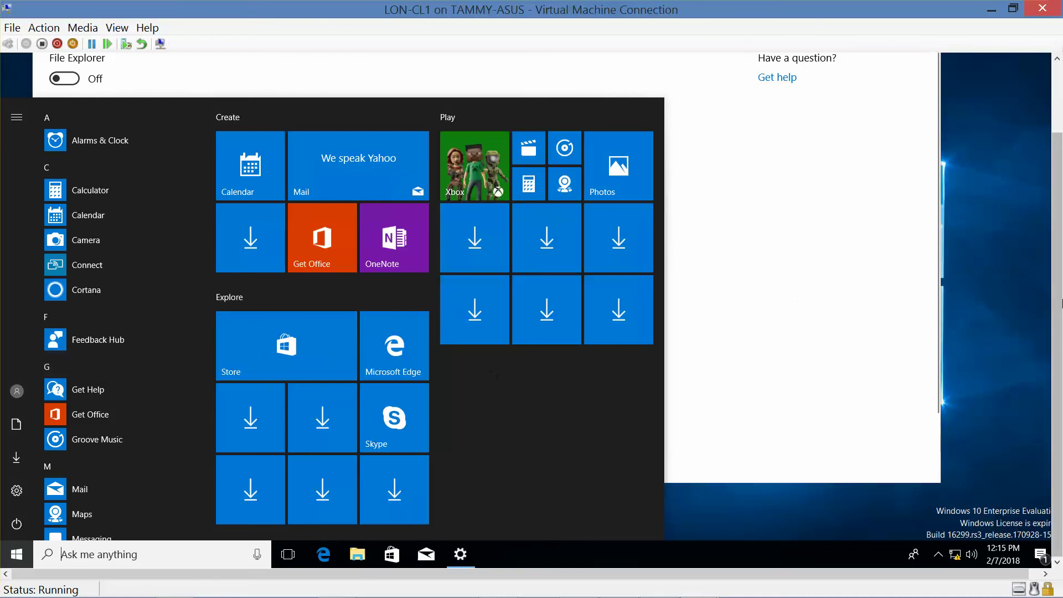
pyautogui.scroll(1, 1059, 290)
pyautogui.scroll(-1, 1060, 321)
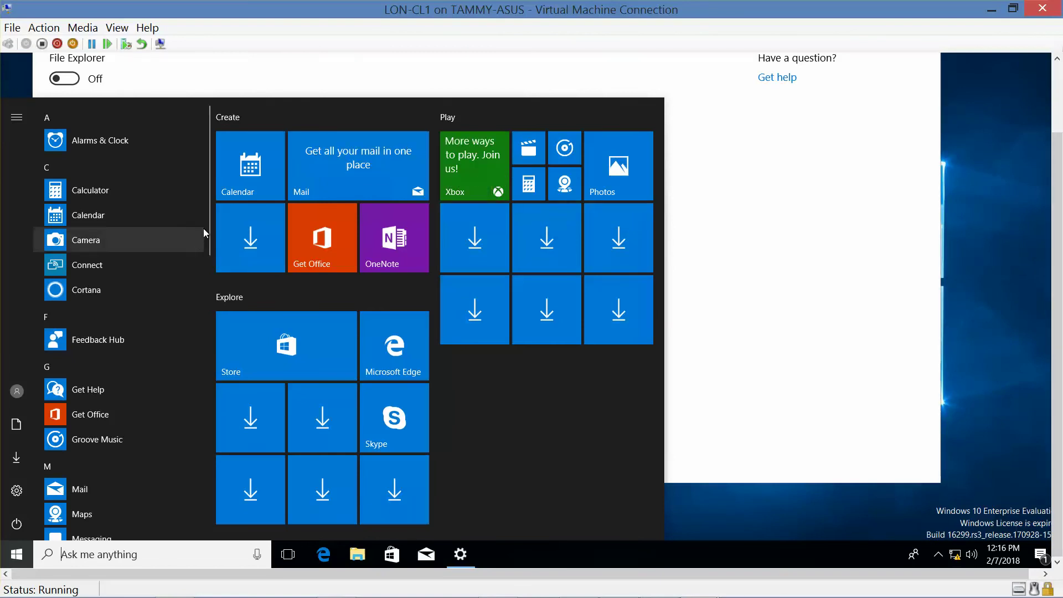
pyautogui.moveTo(206, 227); pyautogui.dragTo(222, 417)
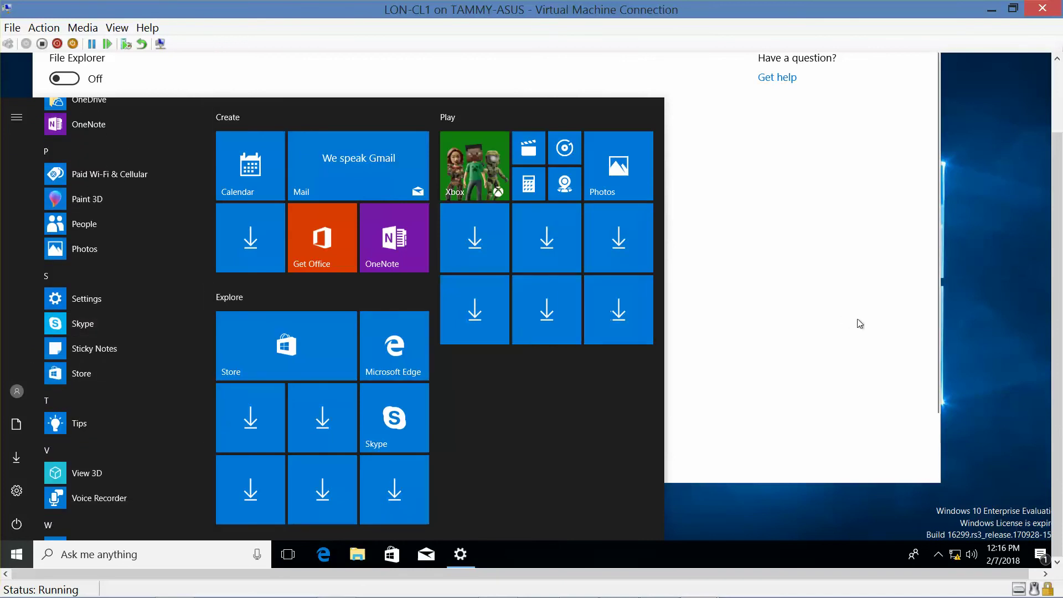
pyautogui.click(849, 341)
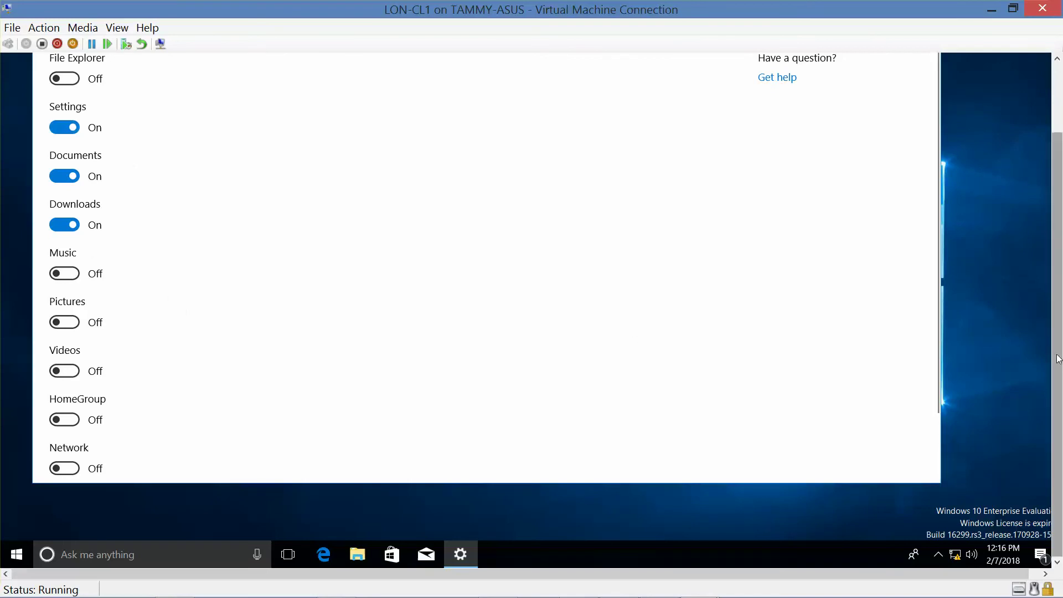
# - Navigate back from the Start folders page through Start settings to the Windows Settings home
pyautogui.scroll(3, 1058, 359)
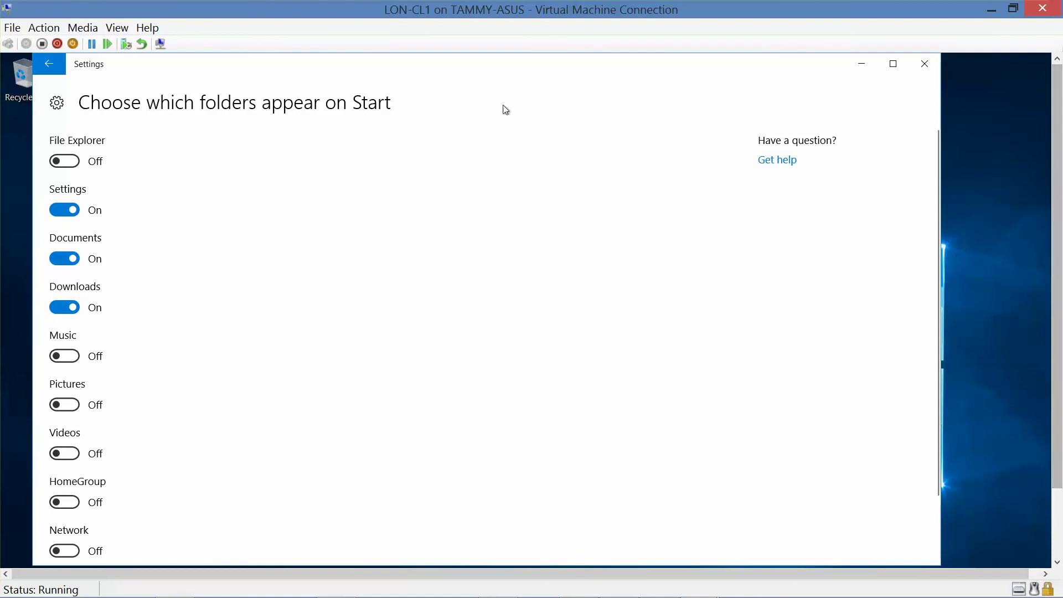
pyautogui.click(55, 67)
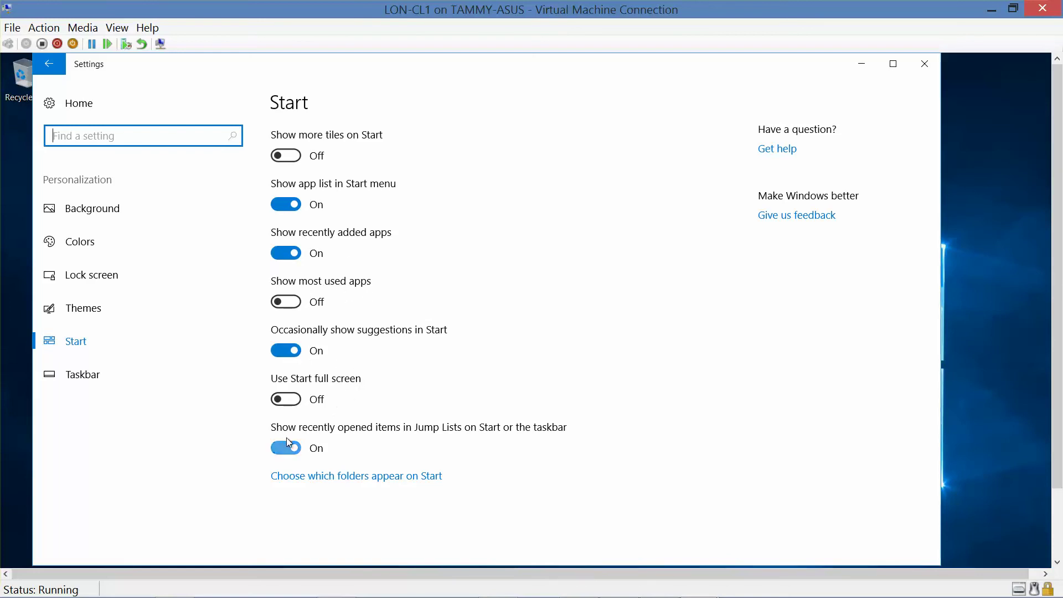
pyautogui.click(338, 477)
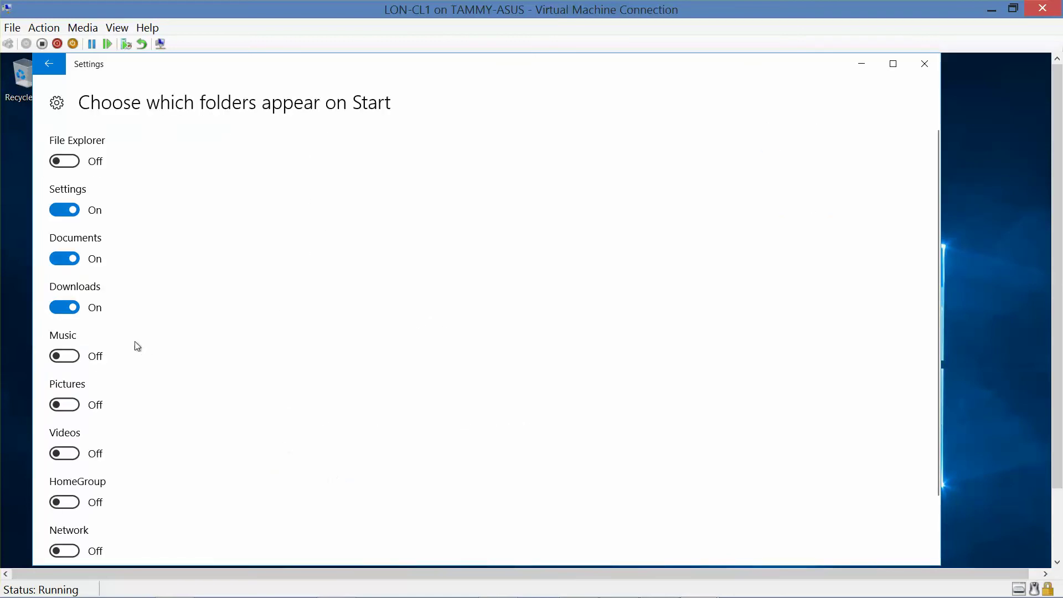
pyautogui.click(48, 65)
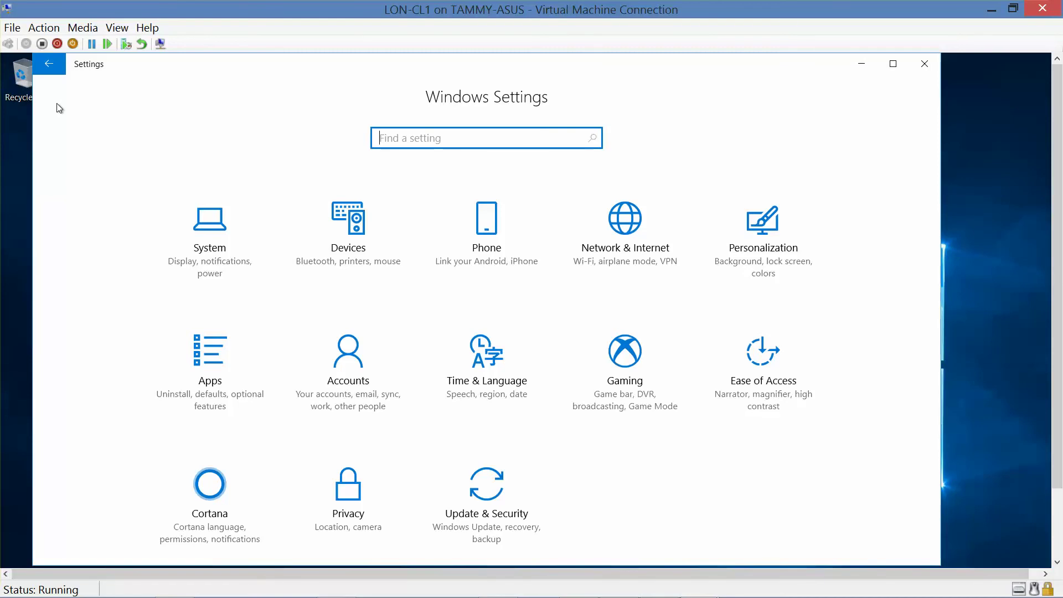
pyautogui.click(54, 64)
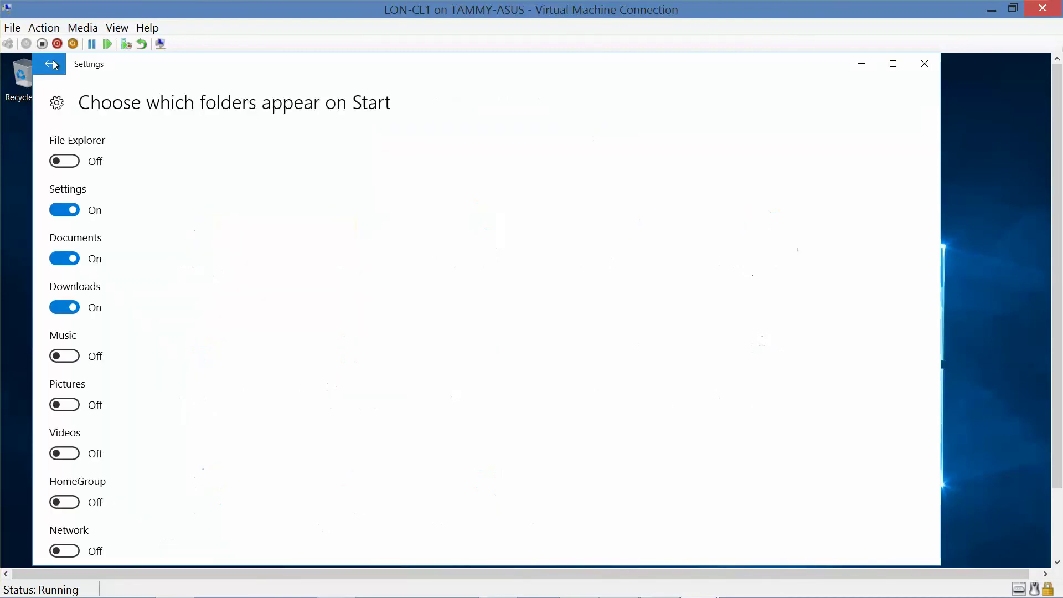
pyautogui.click(53, 64)
pyautogui.click(53, 64)
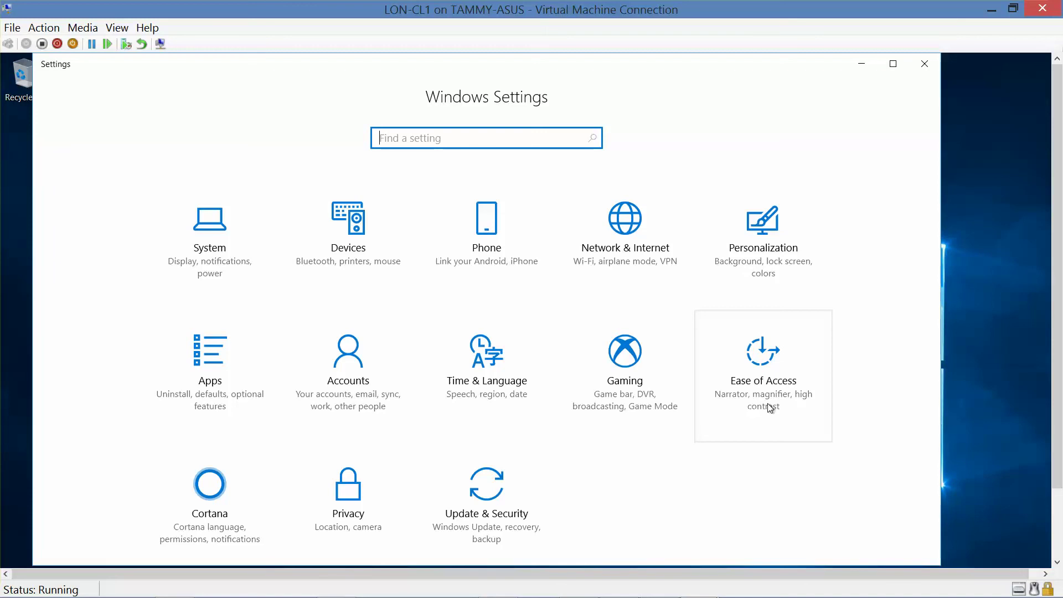
# - Search Settings for 'time' and open the Date & time page, showing Pacific Time
pyautogui.click(771, 238)
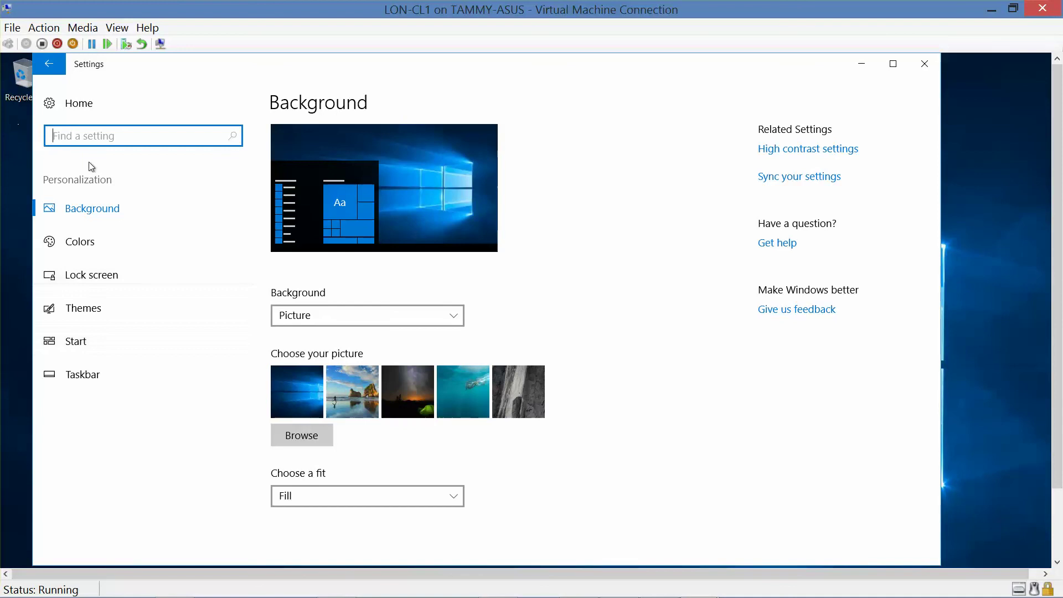
pyautogui.write('time')
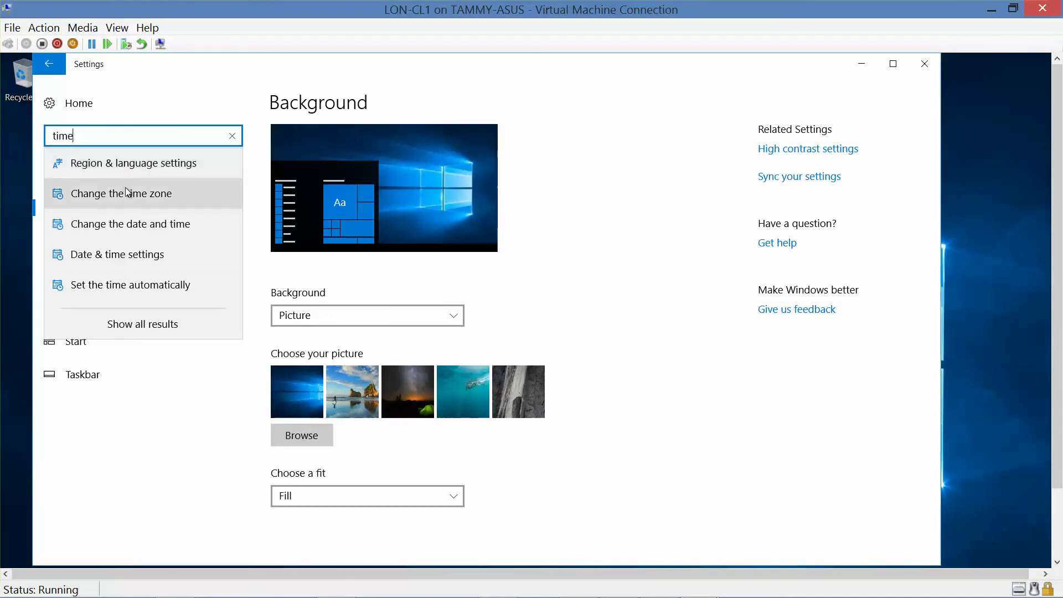
pyautogui.click(134, 225)
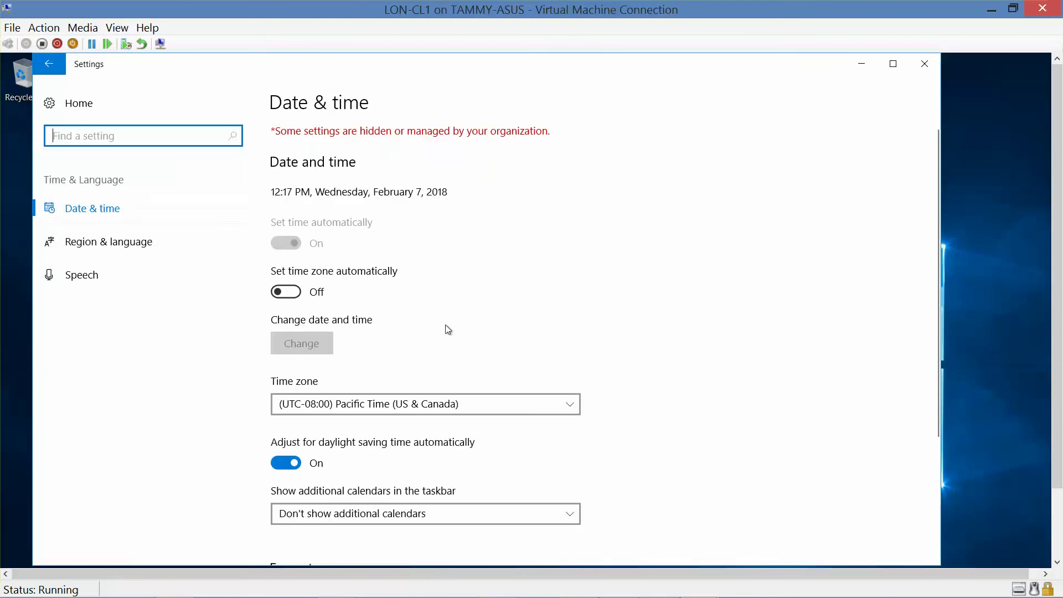
# - Open and dismiss the Time zone dropdown unchanged, then scroll down to Related settings
pyautogui.click(563, 403)
pyautogui.click(564, 404)
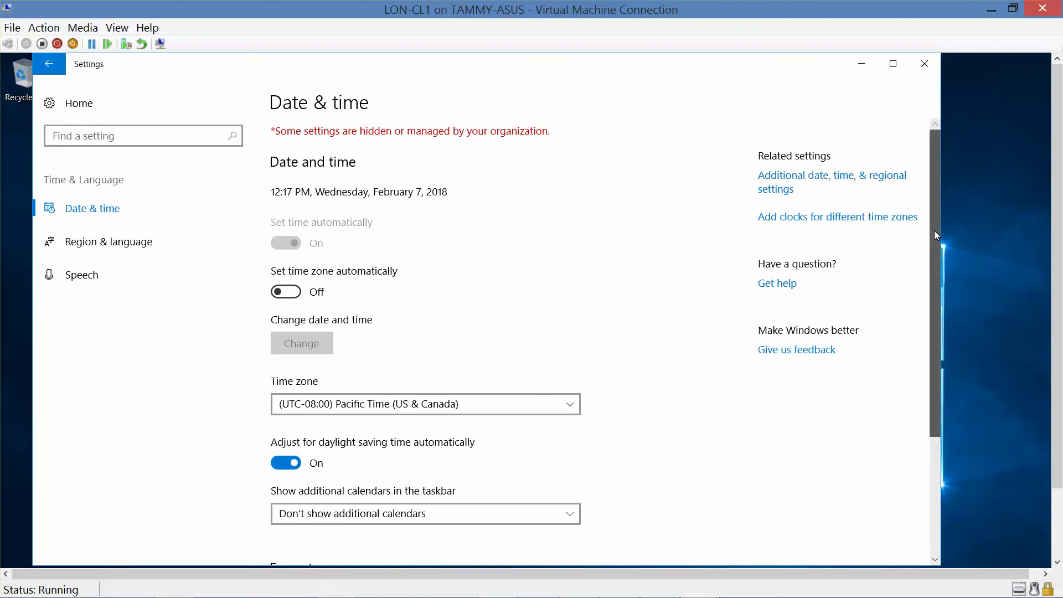
pyautogui.moveTo(932, 234)
pyautogui.mouseDown()
pyautogui.moveTo(942, 406)
pyautogui.moveTo(934, 227)
pyautogui.mouseUp()
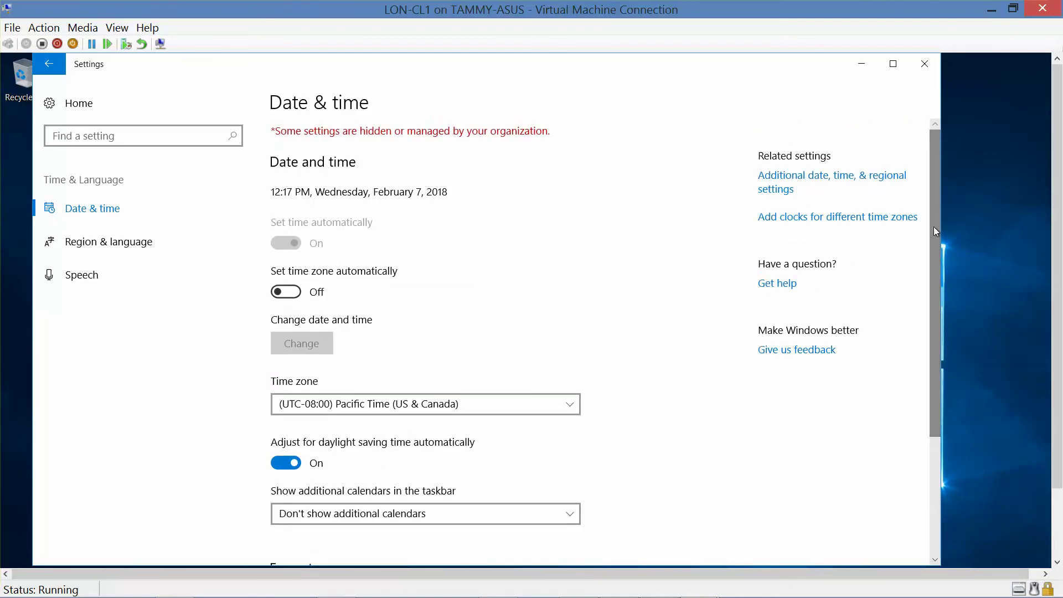
# - Through Control Panel's Date and Time dialog, change the time zone to (UTC-05:00) Eastern Time (US & Canada)
pyautogui.click(796, 183)
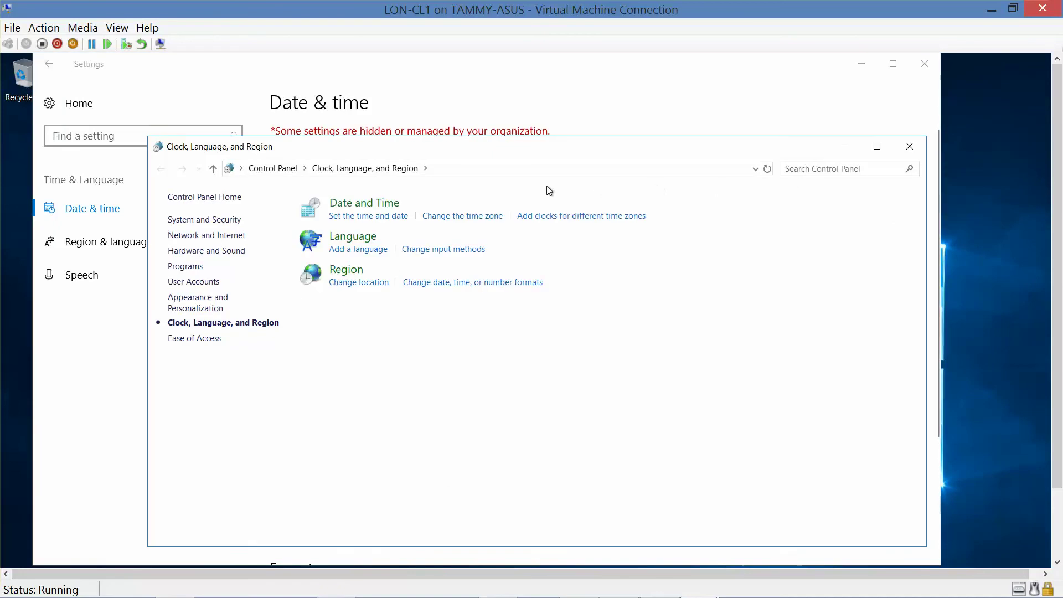
pyautogui.click(367, 221)
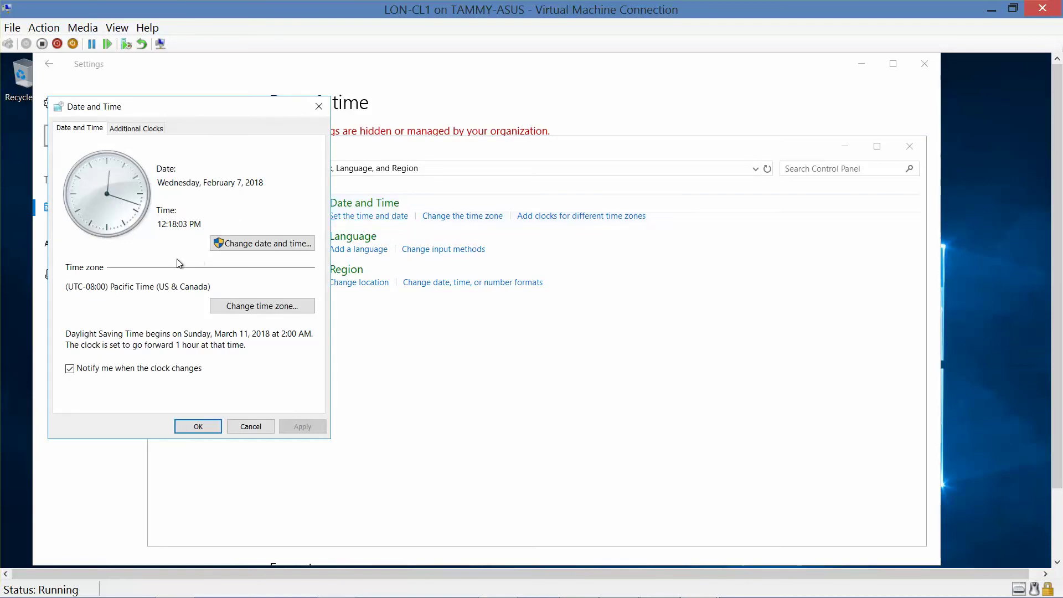
pyautogui.click(247, 311)
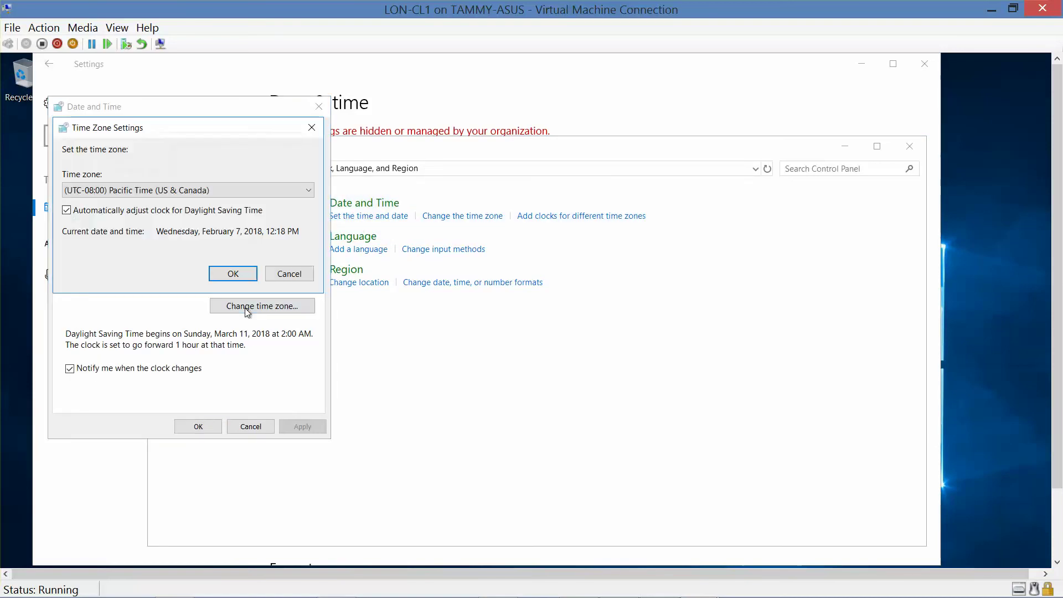
pyautogui.click(222, 190)
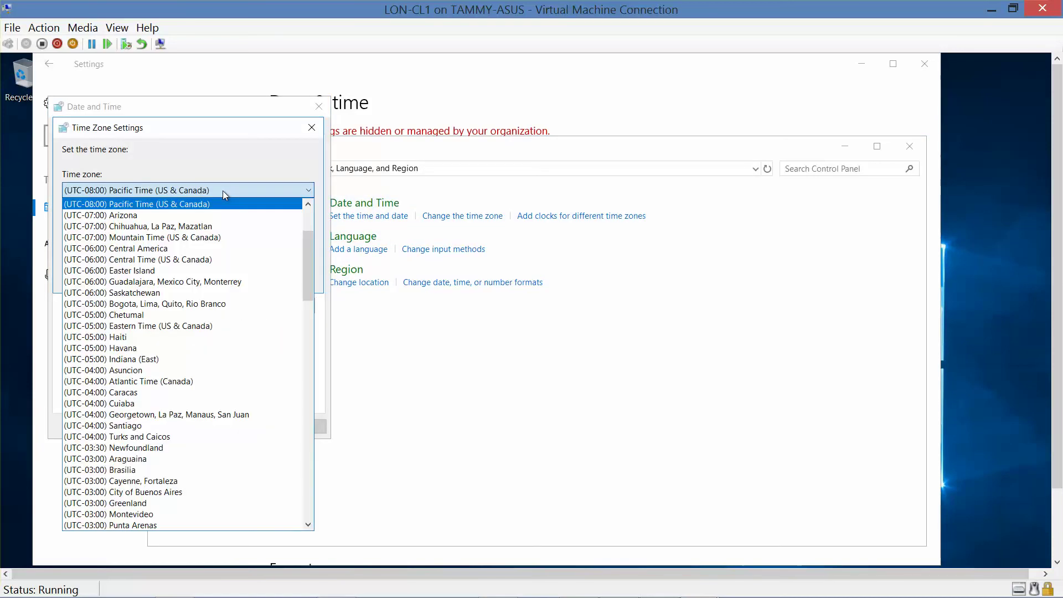
pyautogui.click(201, 326)
pyautogui.click(229, 276)
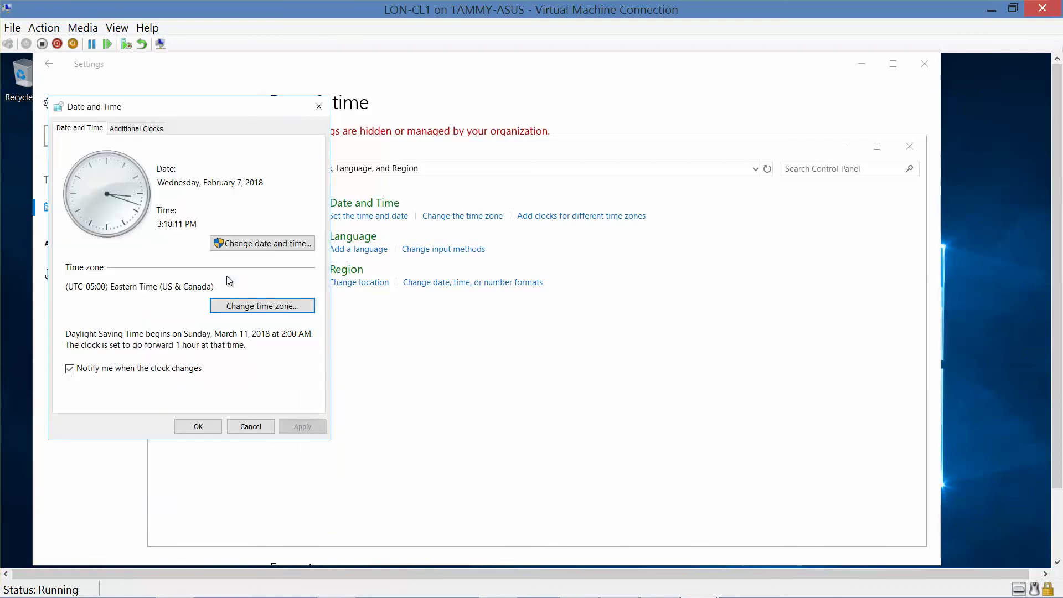
pyautogui.click(201, 426)
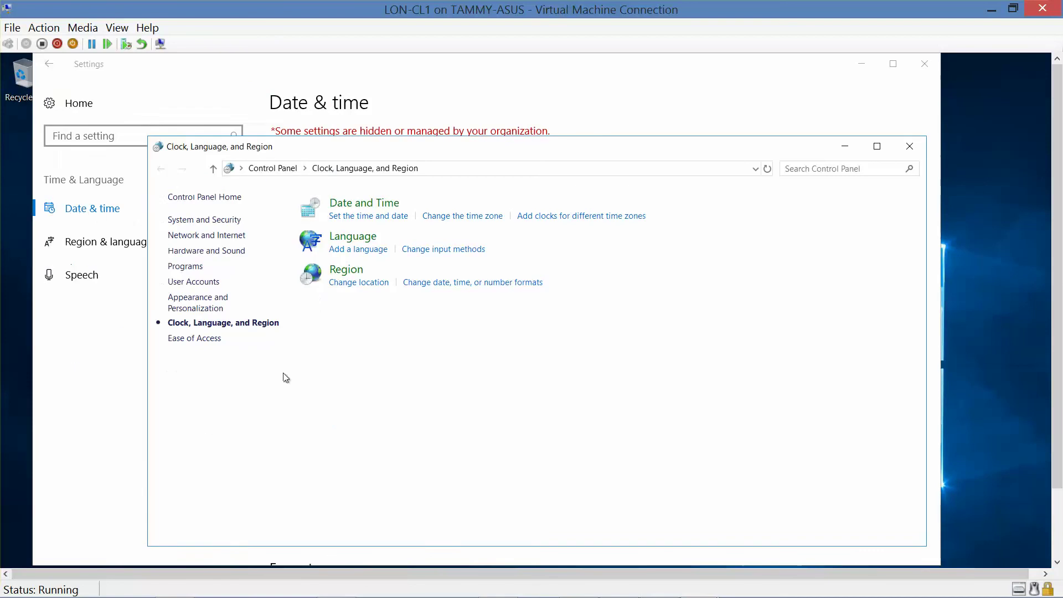
# - Glance at Language preferences, then trim the address bar path to reach the Control Panel home
pyautogui.click(361, 239)
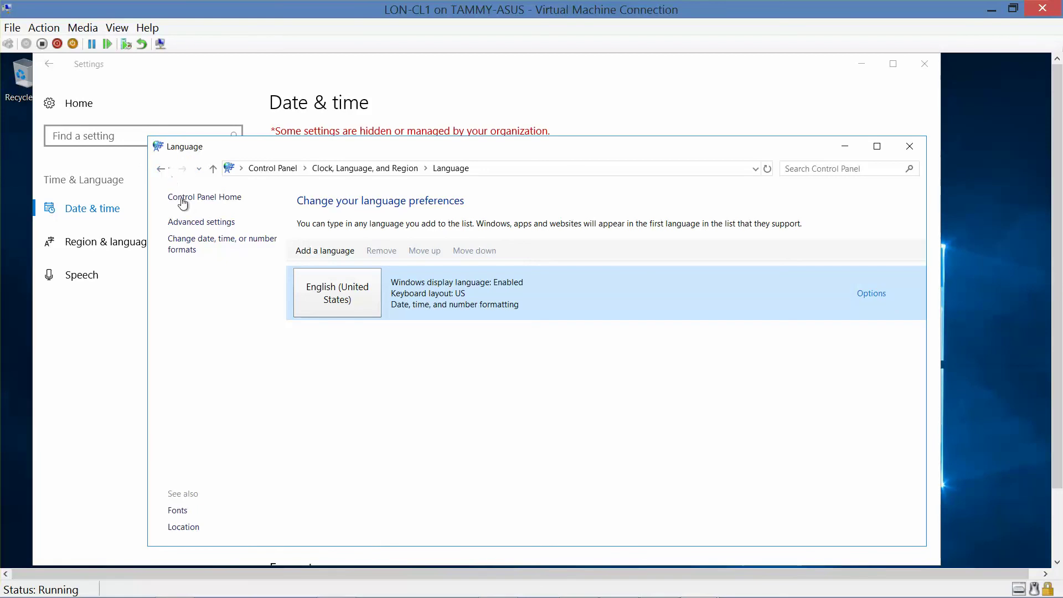
pyautogui.click(159, 169)
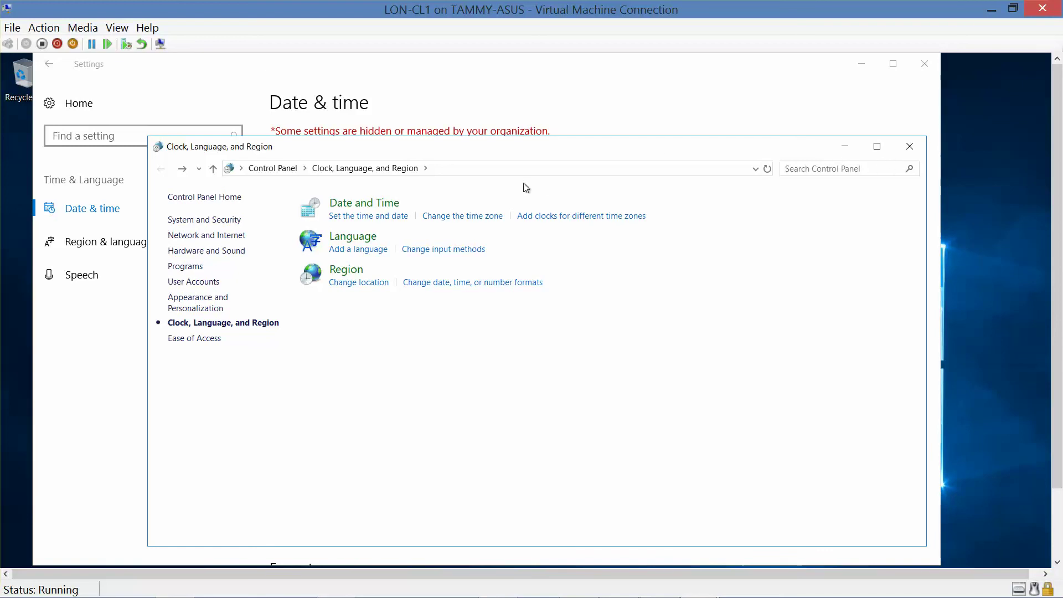
pyautogui.click(478, 165)
pyautogui.click(478, 166)
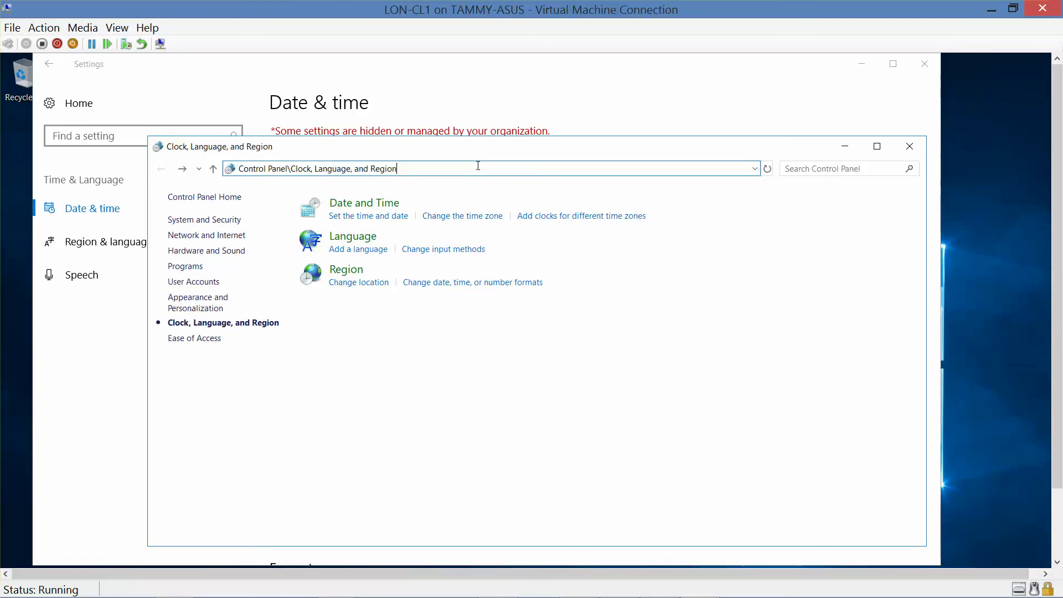
pyautogui.press('BackSpace')
pyautogui.press('BackSpace')
pyautogui.press('BackSpace')
pyautogui.press('BackSpace')
pyautogui.press('BackSpace')
pyautogui.press('BackSpace')
pyautogui.press('BackSpace')
pyautogui.press('BackSpace')
pyautogui.press('BackSpace')
pyautogui.press('BackSpace')
pyautogui.press('BackSpace')
pyautogui.press('BackSpace')
pyautogui.press('BackSpace')
pyautogui.press('BackSpace')
pyautogui.press('BackSpace')
pyautogui.press('BackSpace')
pyautogui.press('BackSpace')
pyautogui.press('BackSpace')
pyautogui.press('BackSpace')
pyautogui.press('BackSpace')
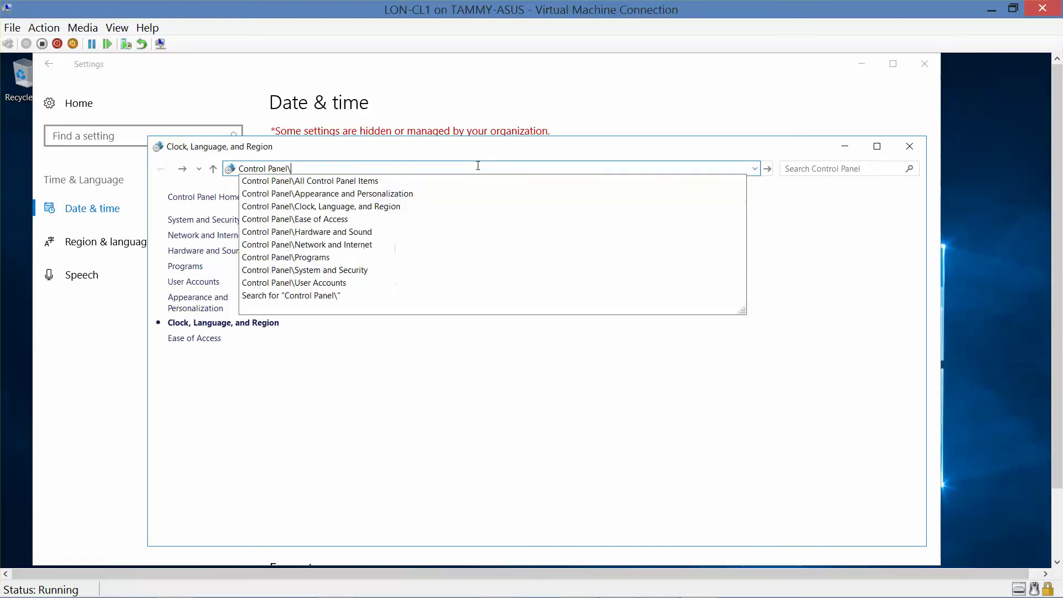
pyautogui.press('BackSpace')
pyautogui.press('Return')
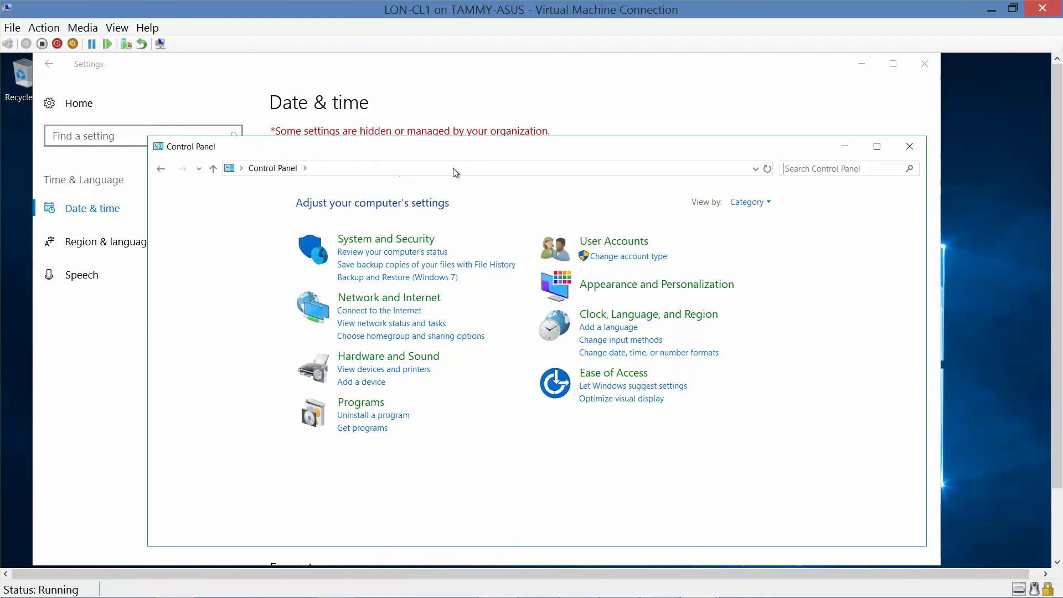
# - Close the Settings window and view the System page under System and Security, showing 4.00 GB RAM
pyautogui.click(925, 69)
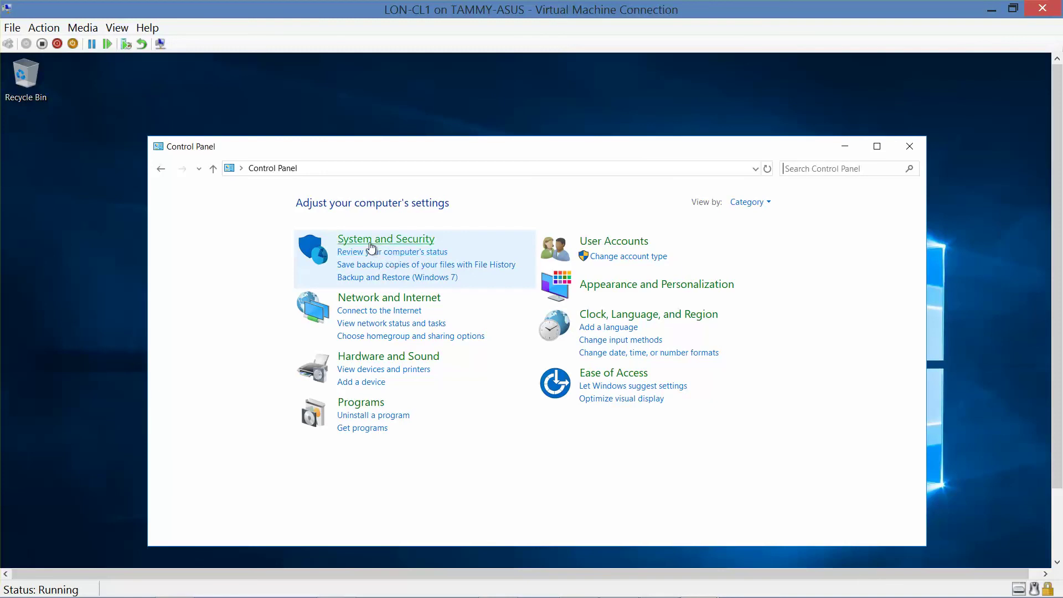
pyautogui.click(370, 240)
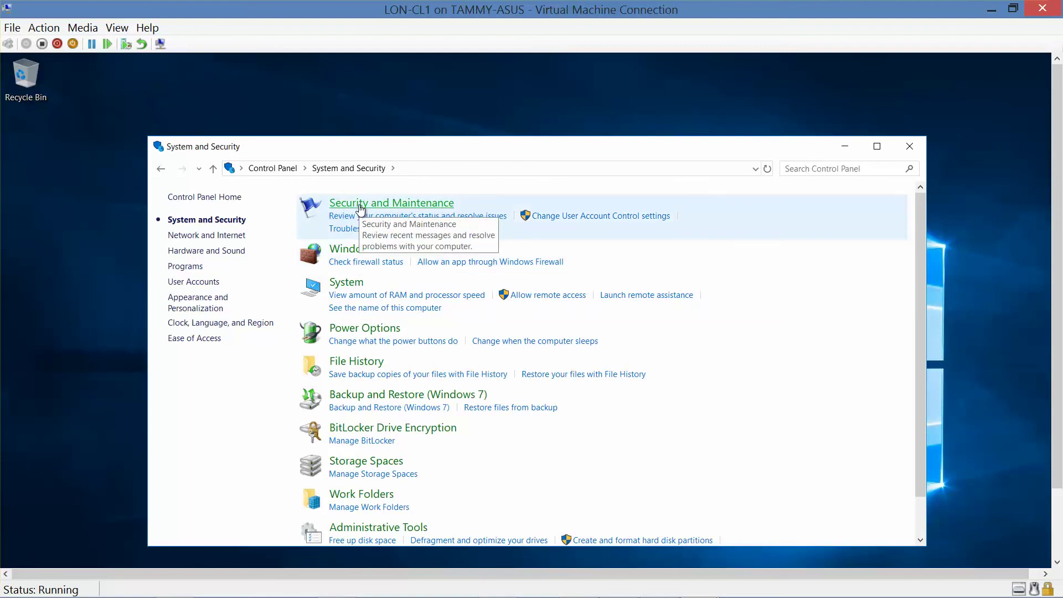
pyautogui.click(358, 297)
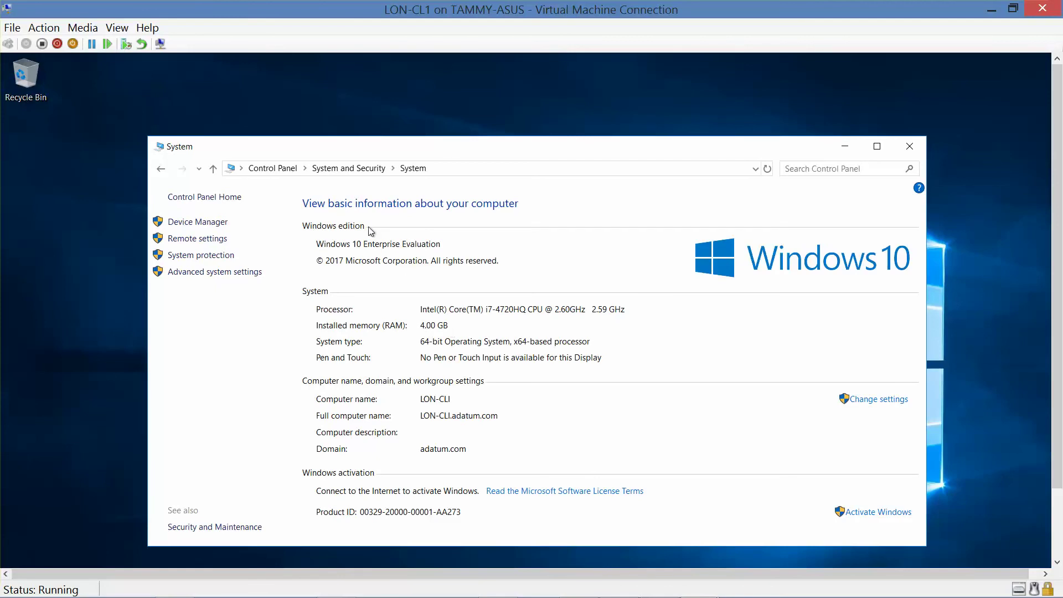
# - Peek at Hardware and Sound, then open Devices and Printers and scroll through its 16 printers
pyautogui.click(278, 170)
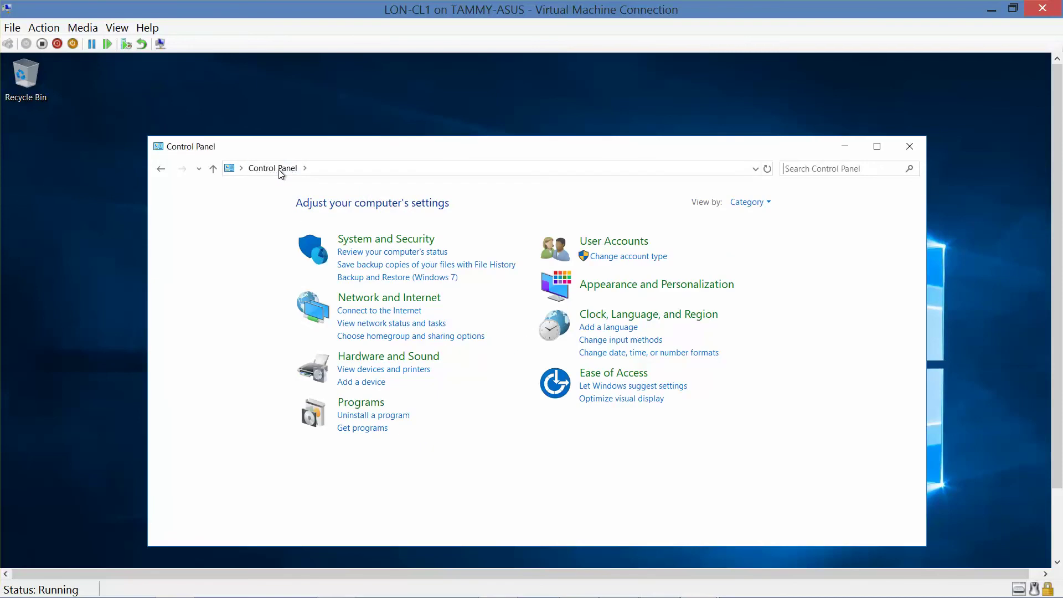
pyautogui.click(363, 358)
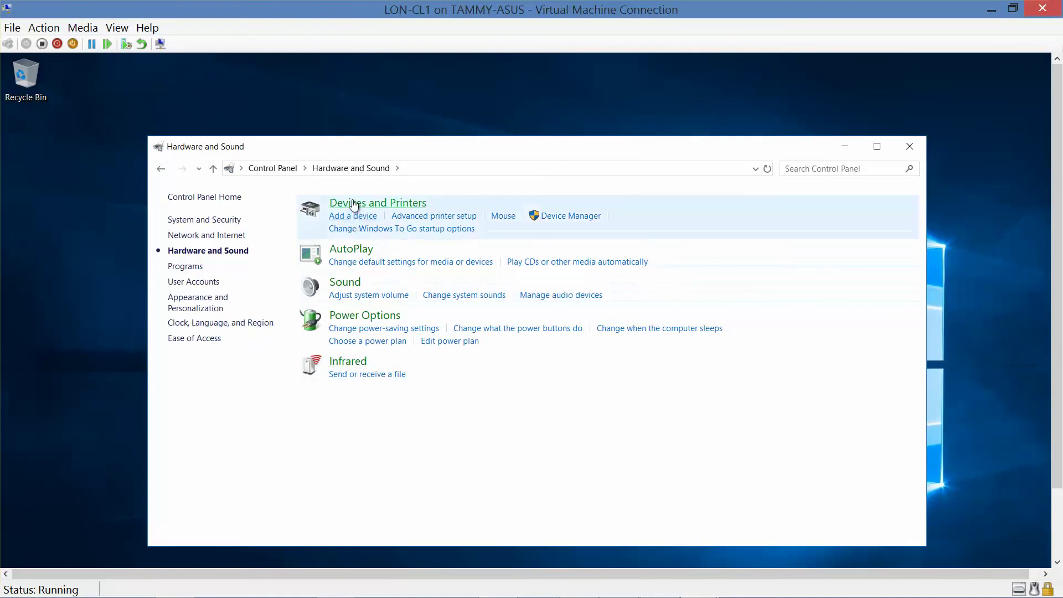
pyautogui.click(162, 169)
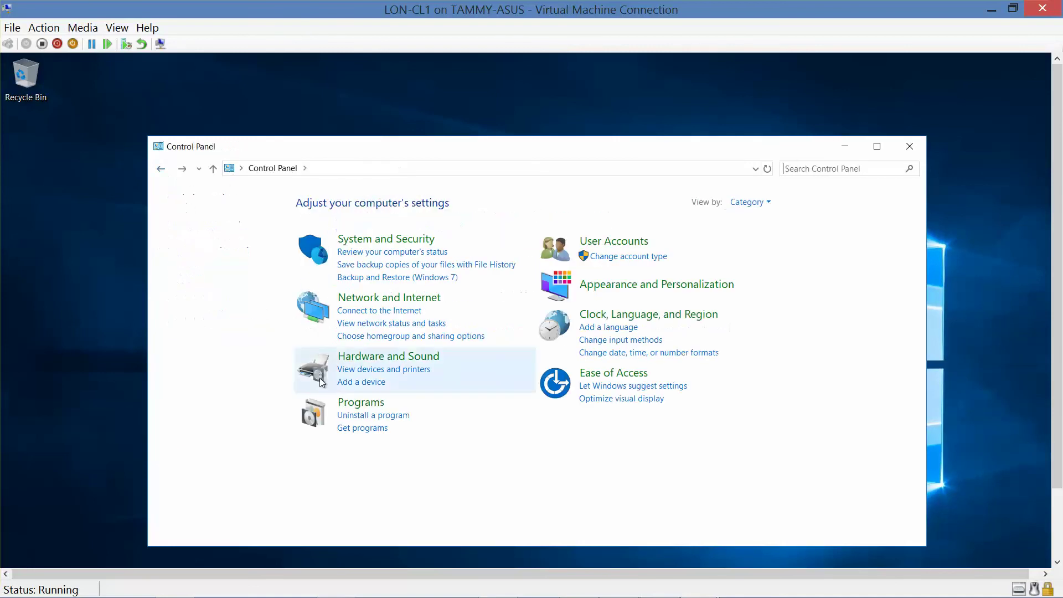
pyautogui.click(388, 370)
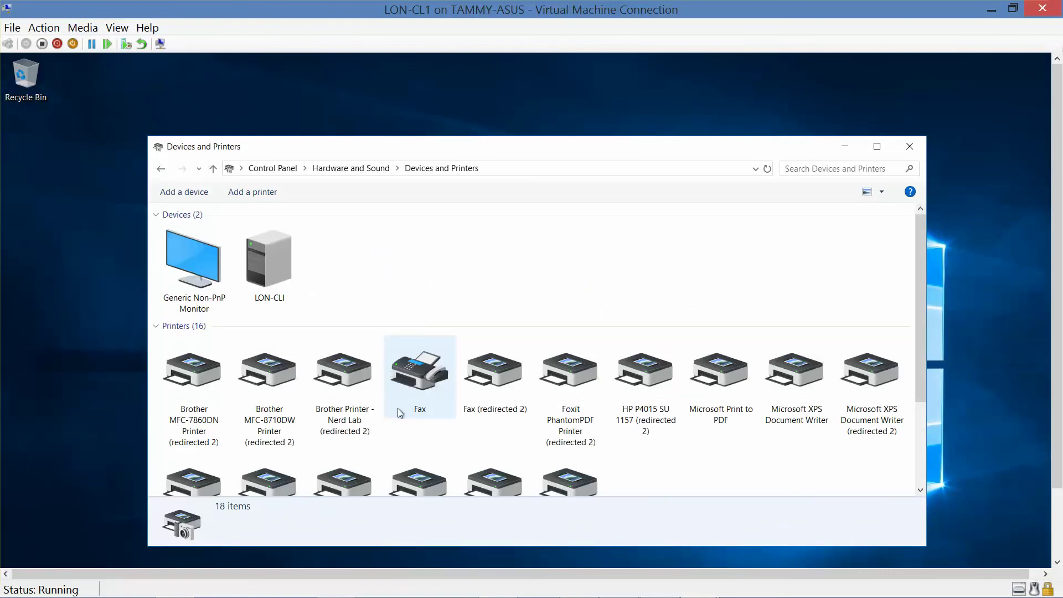
pyautogui.moveTo(400, 412)
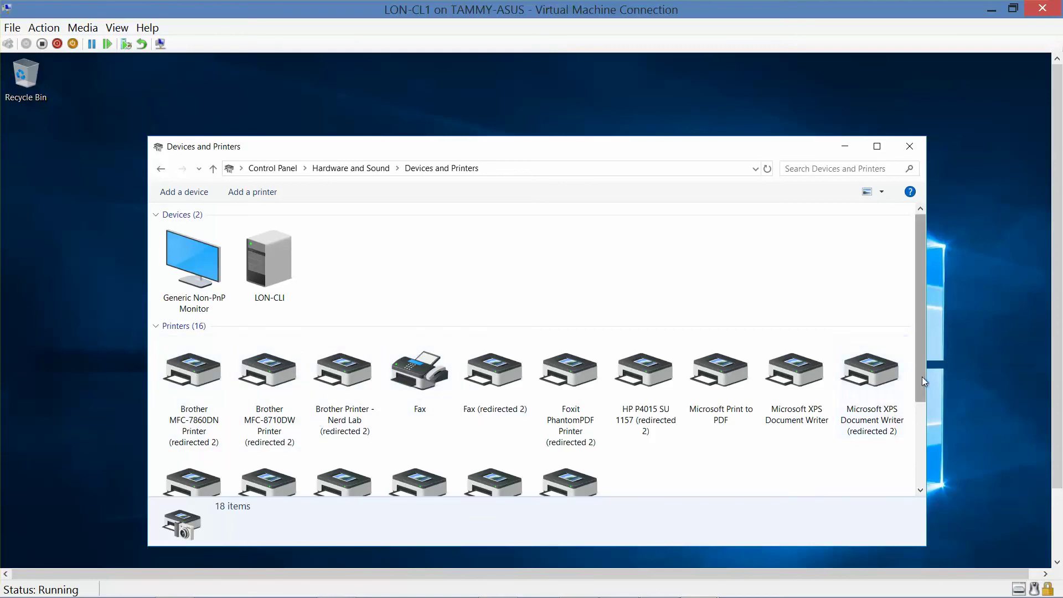
pyautogui.moveTo(922, 376); pyautogui.dragTo(931, 500)
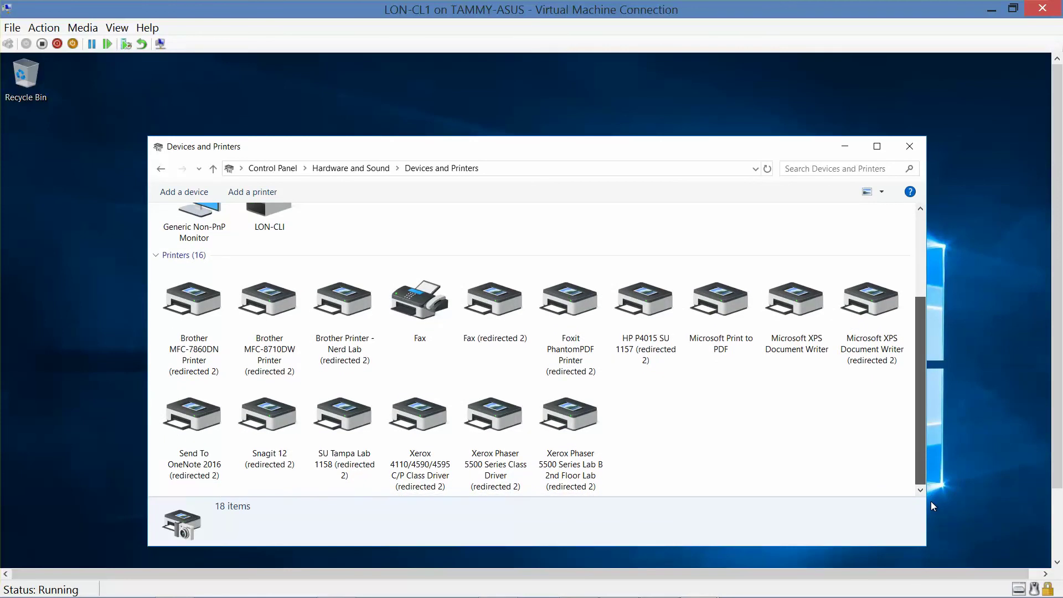
pyautogui.moveTo(932, 501); pyautogui.dragTo(931, 501)
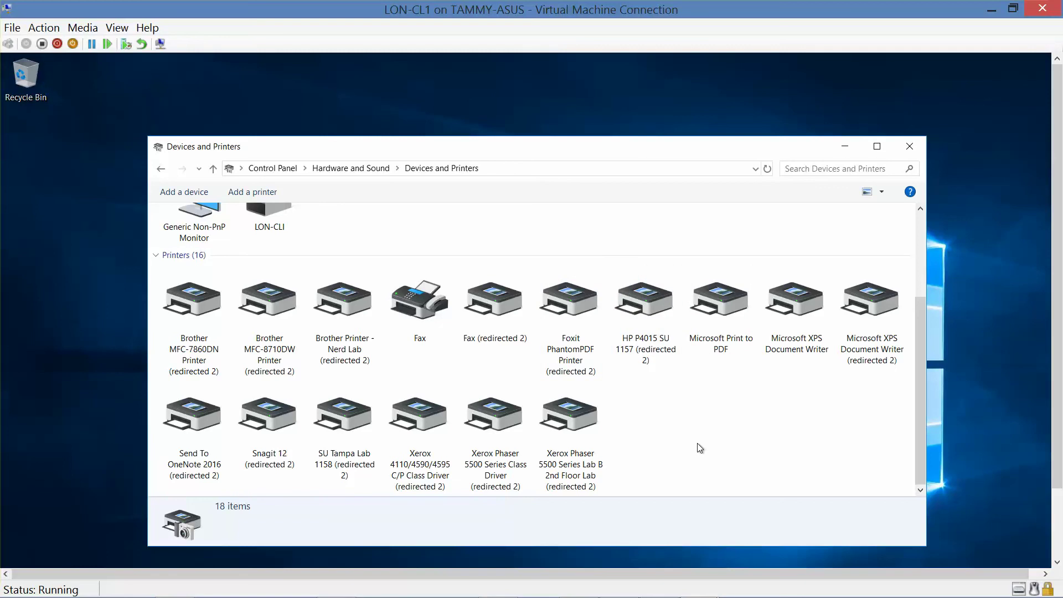
# - Close Devices and Printers, then minimize the LON-CL1 VM window to show the host desktop
pyautogui.click(910, 146)
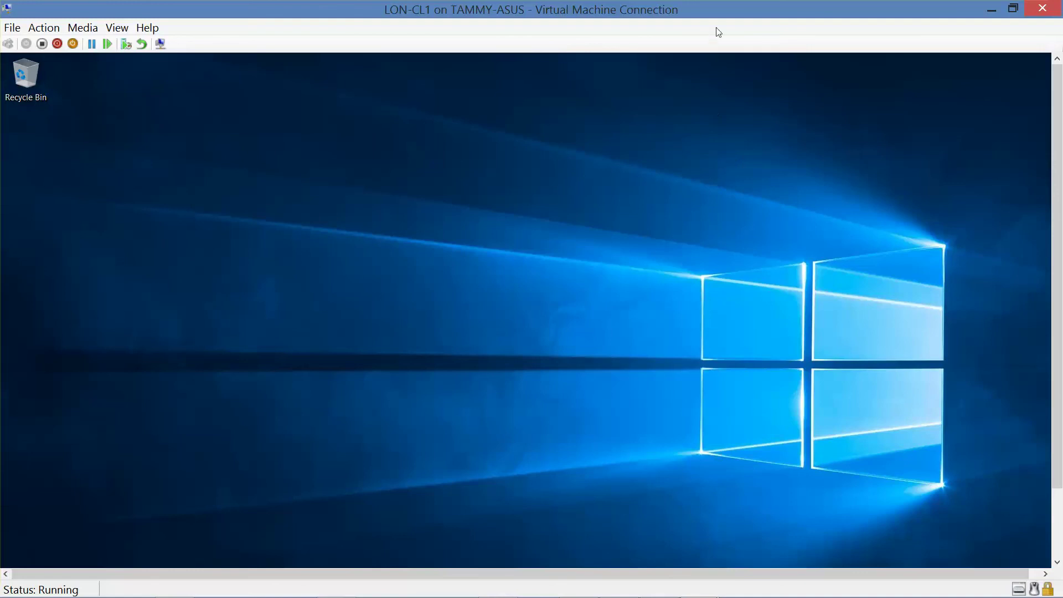
pyautogui.click(981, 8)
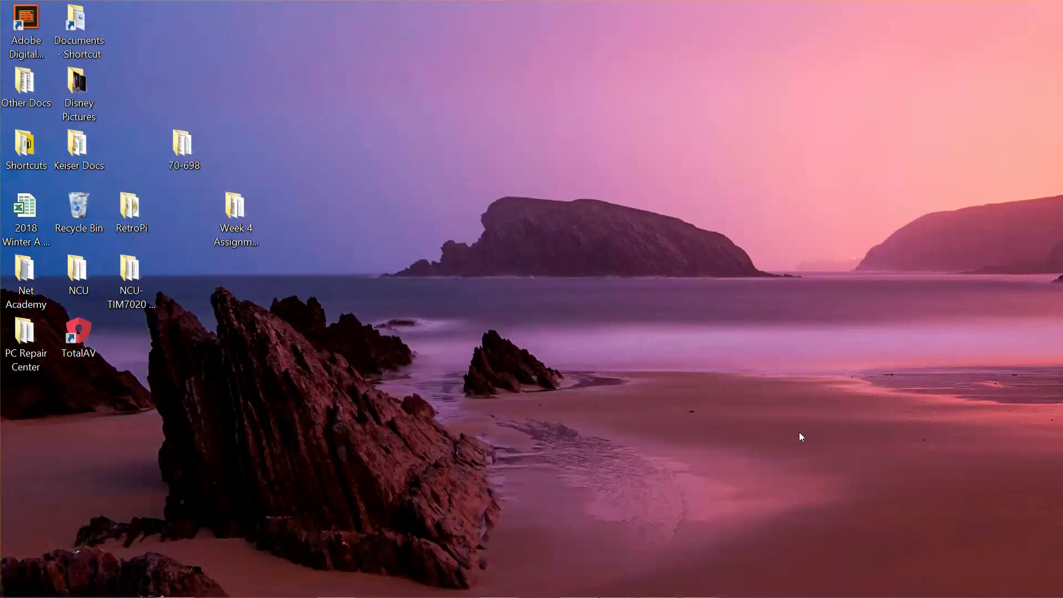